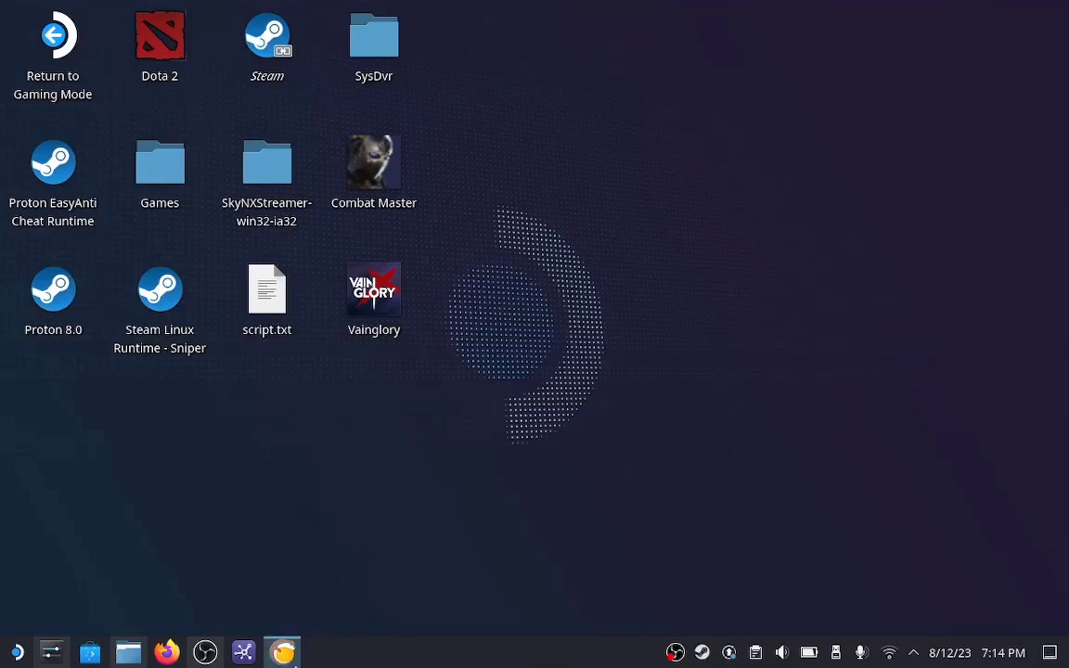
Switch to Lutris, create a Steam shortcut for Only Up, and check the game's shortcut options.
{"action": "left_click", "coordinate": [282, 652]}
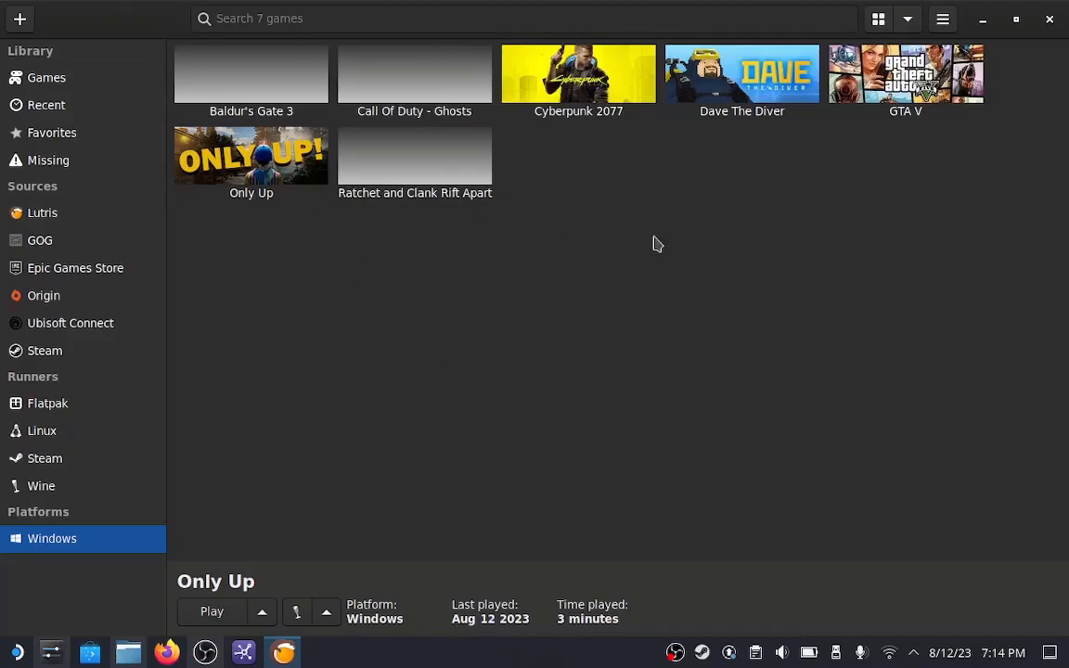
{"action": "right_click", "coordinate": [243, 155]}
{"action": "left_click", "coordinate": [228, 175]}
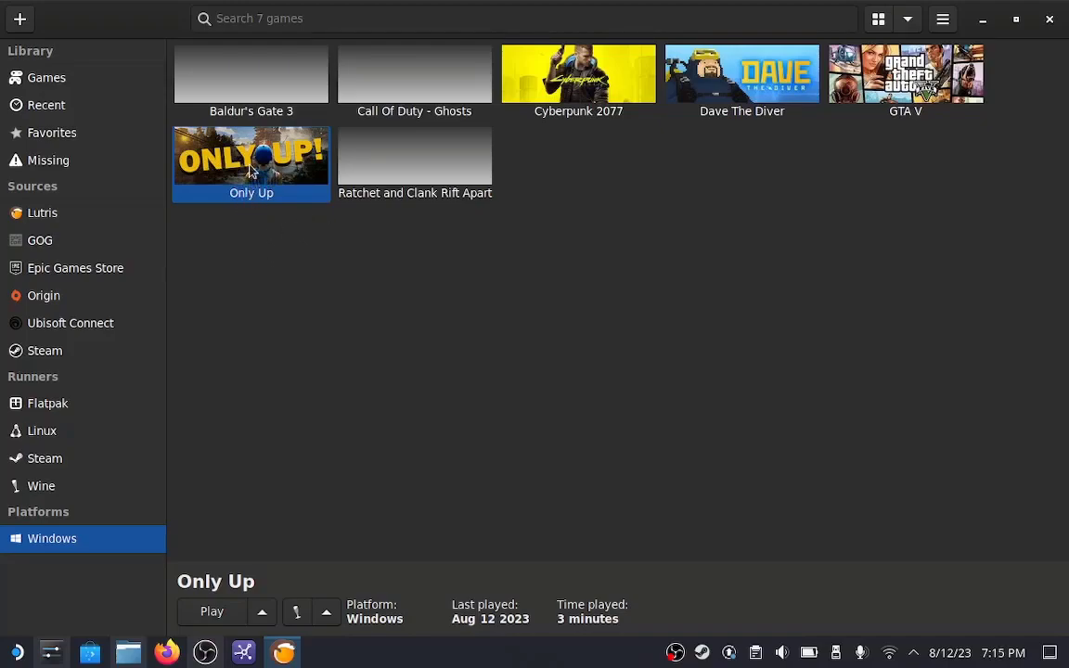
{"action": "right_click", "coordinate": [249, 167]}
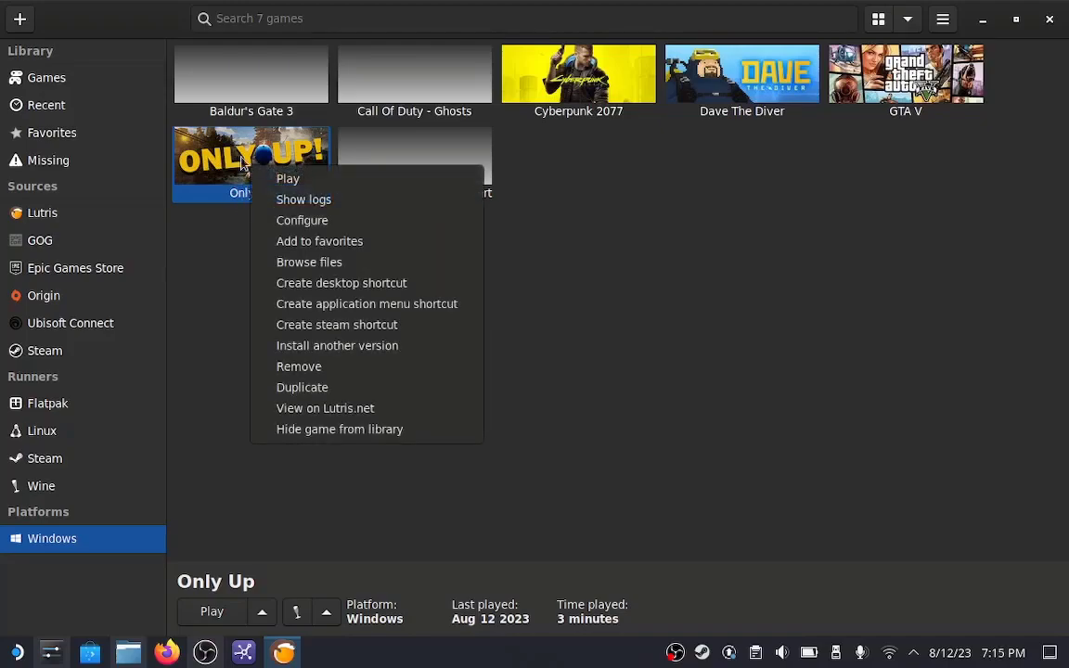
{"action": "left_click", "coordinate": [321, 330]}
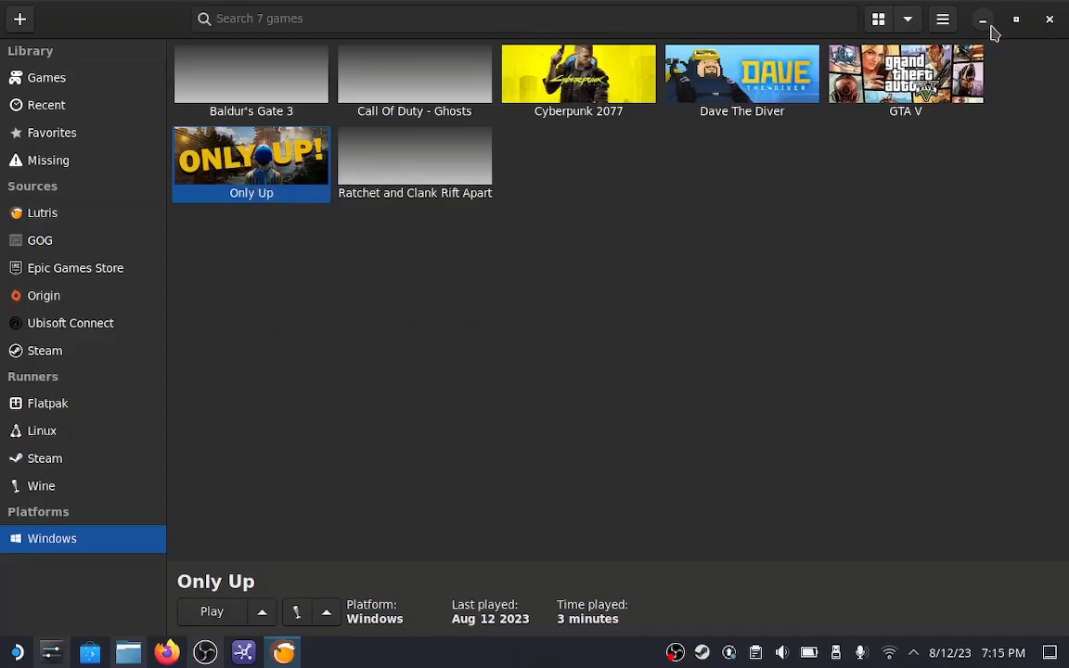
{"action": "right_click", "coordinate": [289, 182]}
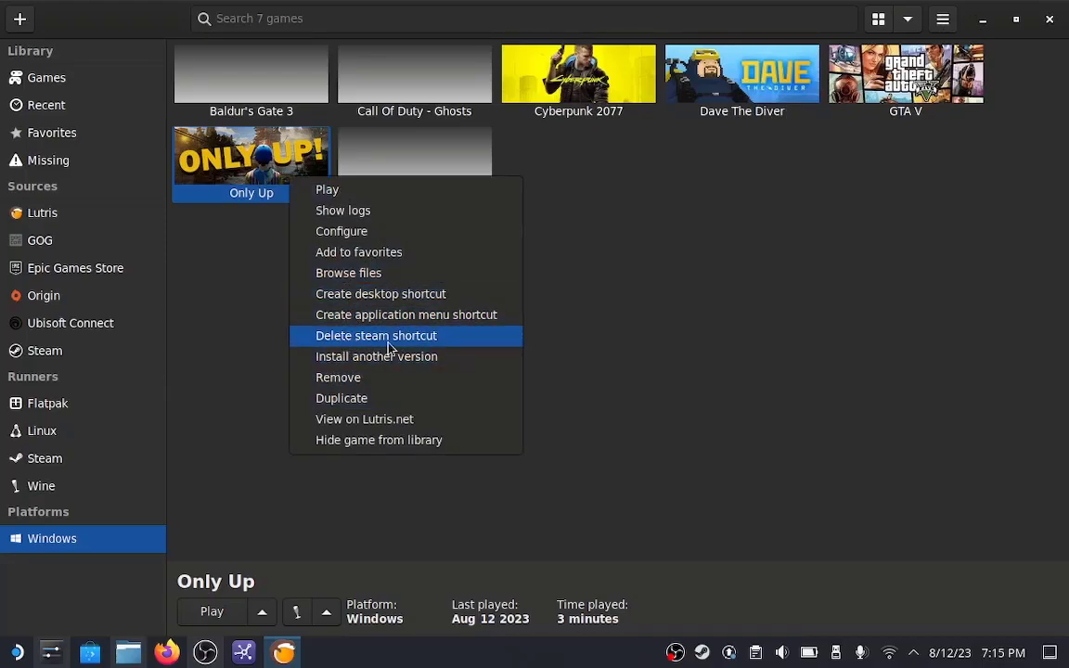
{"action": "left_click", "coordinate": [752, 305]}
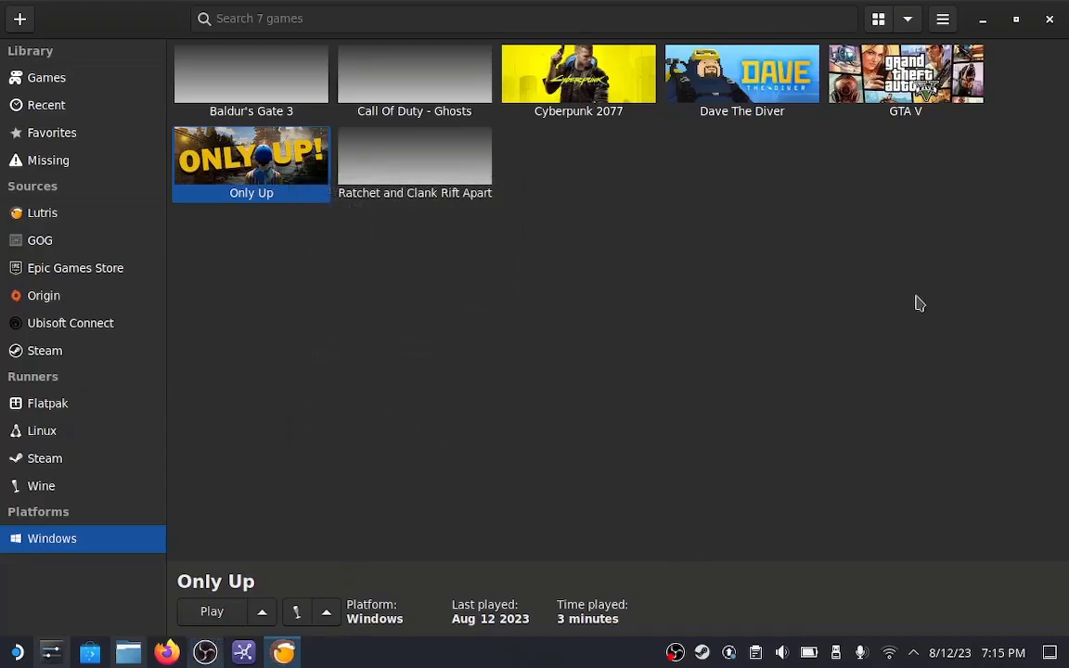
Look through the Steam library's game list for Only Up, and return to Lutris.
{"action": "left_click", "coordinate": [984, 20]}
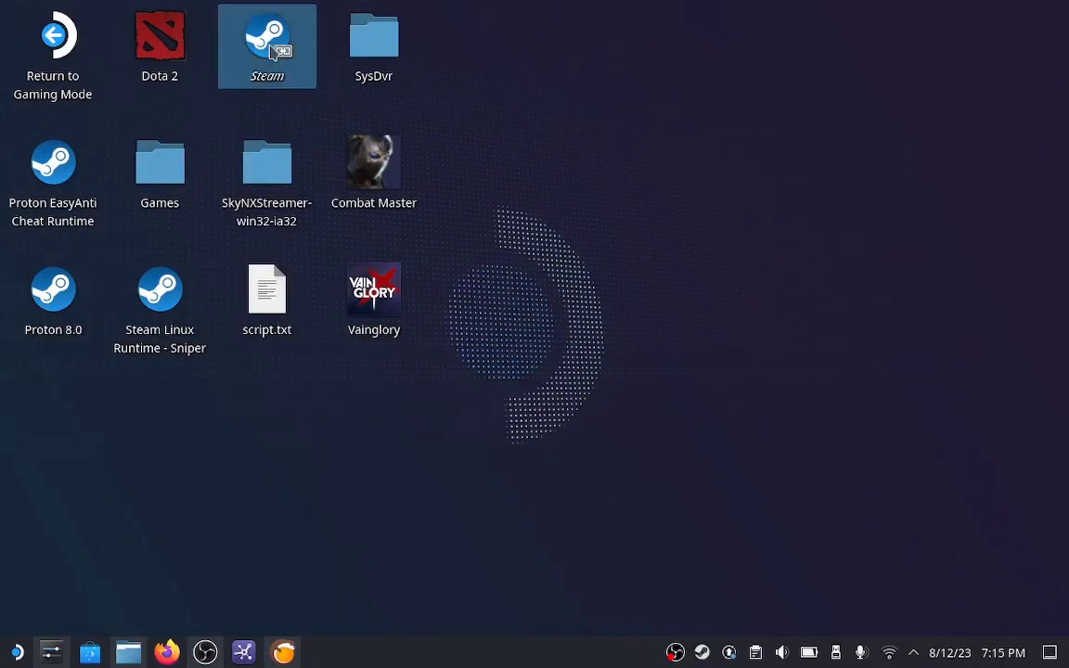
{"action": "scroll", "coordinate": [167, 371], "scroll_direction": "up", "scroll_amount": 10}
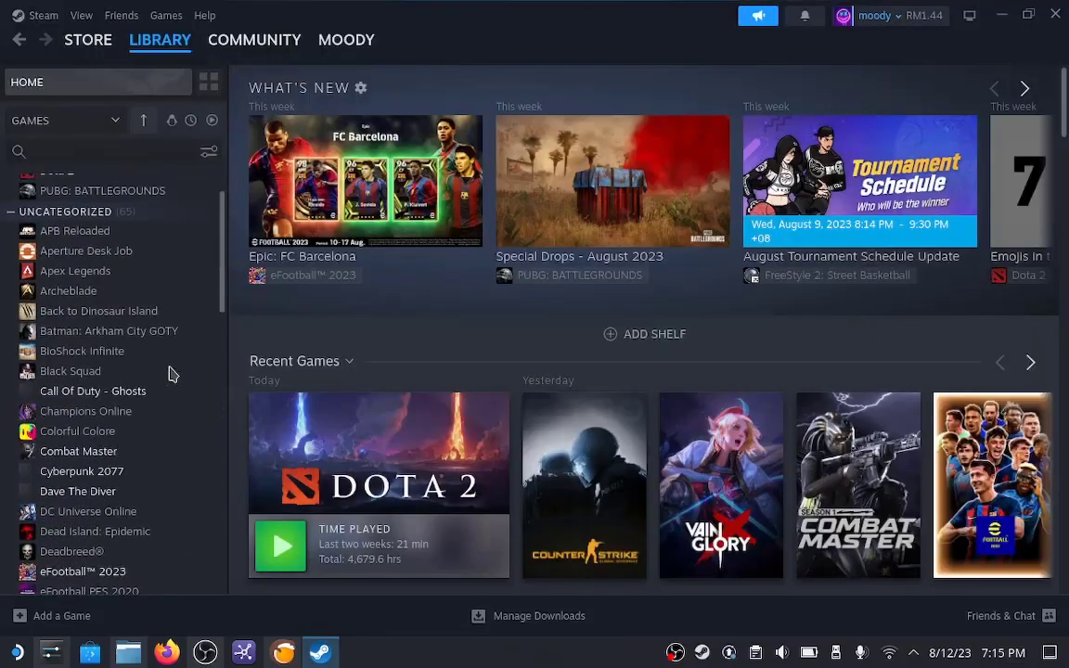
{"action": "scroll", "coordinate": [171, 371], "scroll_direction": "down", "scroll_amount": 5}
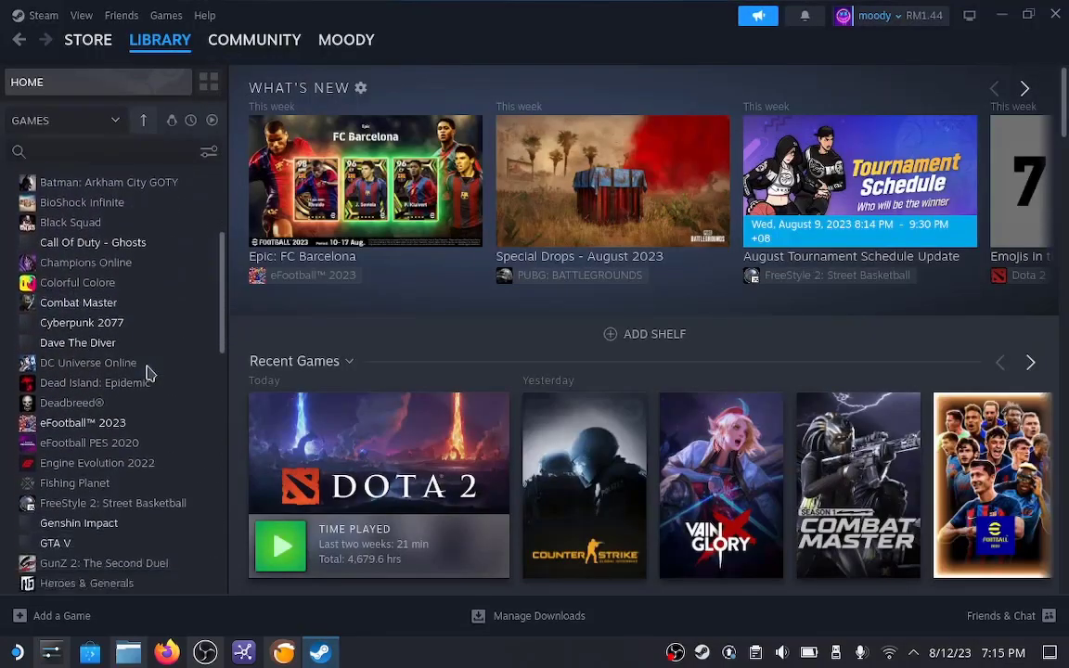
{"action": "scroll", "coordinate": [113, 362], "scroll_direction": "down", "scroll_amount": 10}
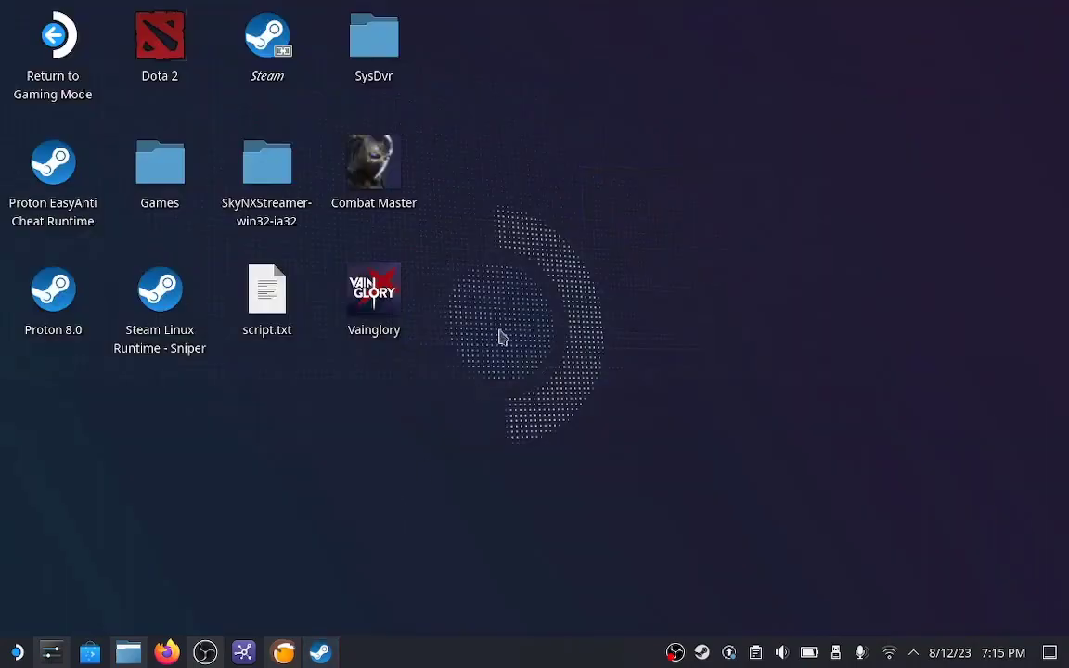
{"action": "left_click", "coordinate": [284, 653]}
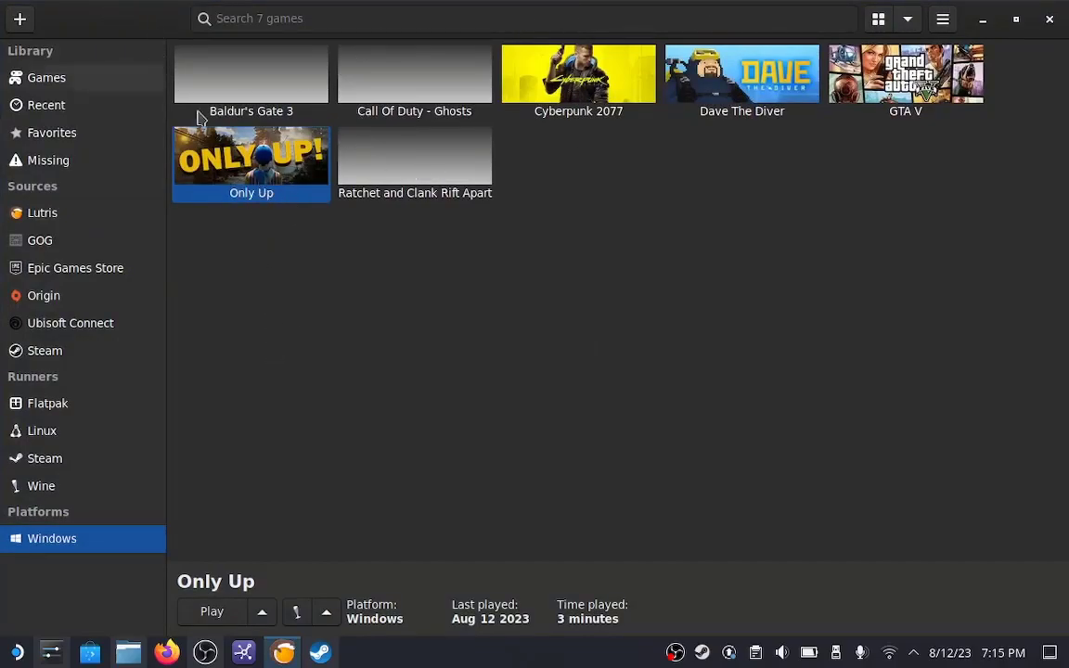
{"action": "left_click_drag", "start_coordinate": [146, 30], "coordinate": [418, 19]}
{"action": "double_click", "coordinate": [444, 65]}
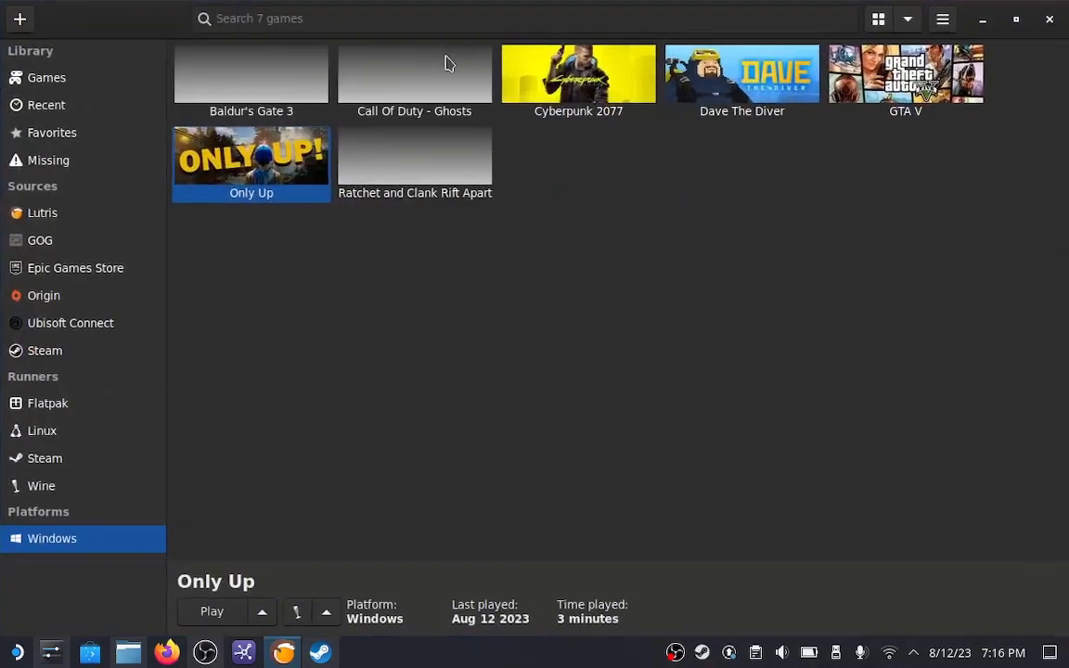
{"action": "left_click_drag", "start_coordinate": [105, 20], "coordinate": [489, 107]}
{"action": "double_click", "coordinate": [489, 107]}
{"action": "left_click_drag", "start_coordinate": [148, 22], "coordinate": [320, 65]}
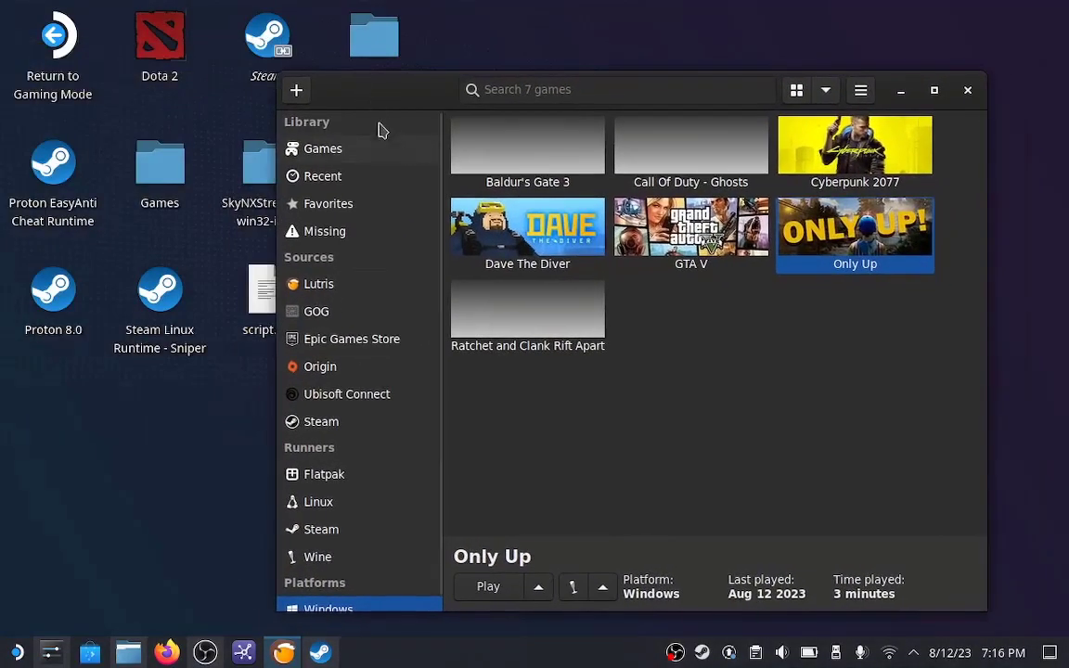
{"action": "double_click", "coordinate": [388, 105]}
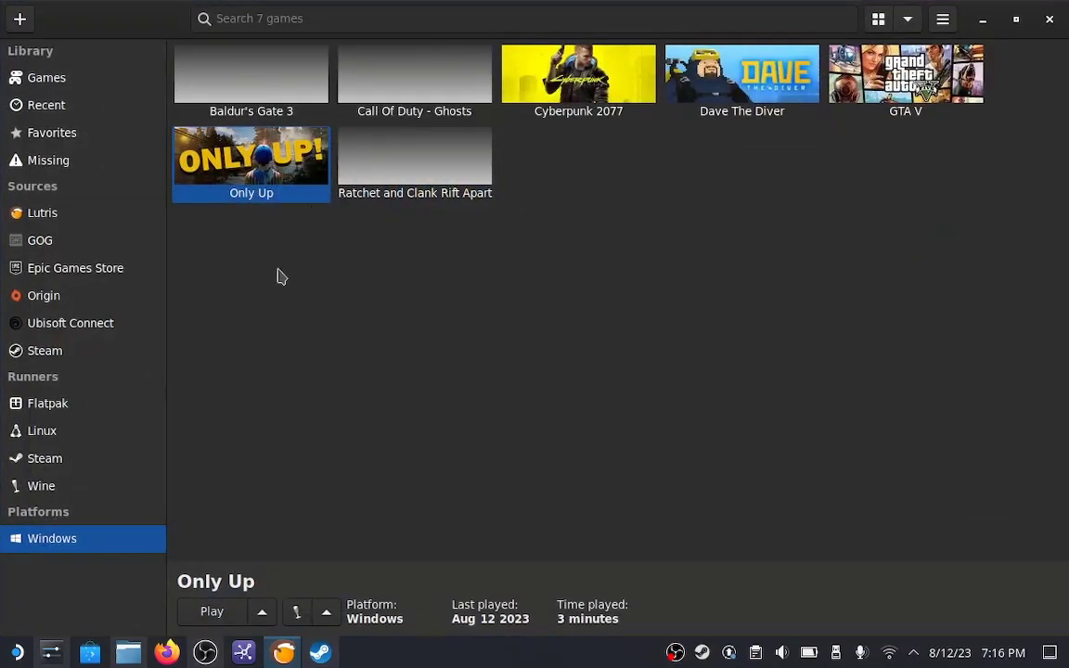
Create a desktop shortcut for Only Up and minimize Lutris to show the desktop.
{"action": "right_click", "coordinate": [240, 174]}
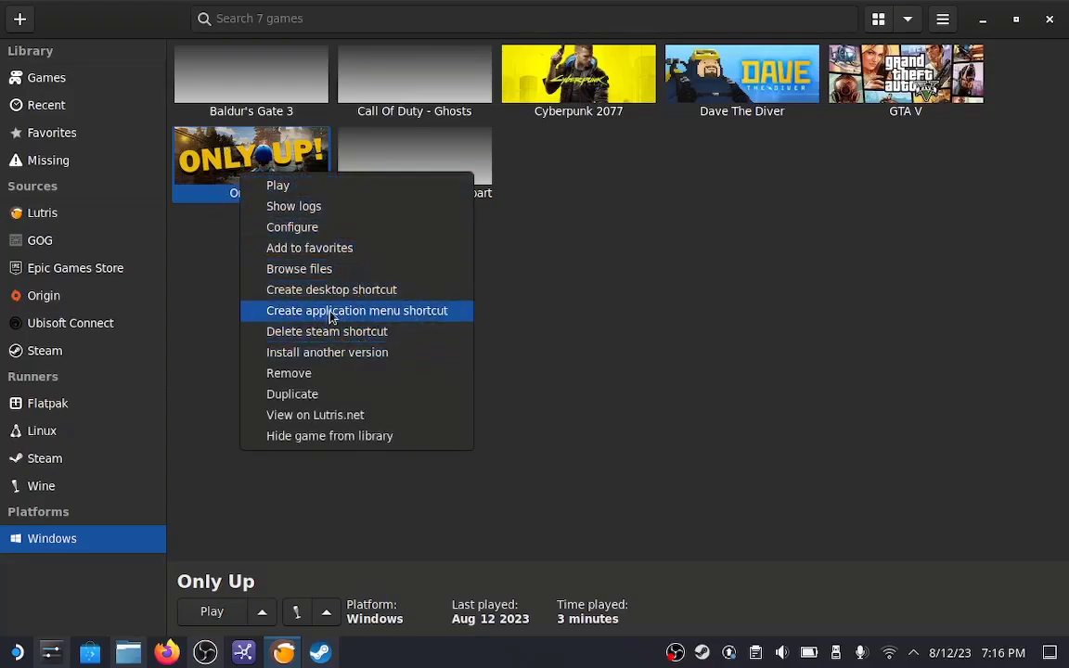
{"action": "left_click", "coordinate": [367, 292]}
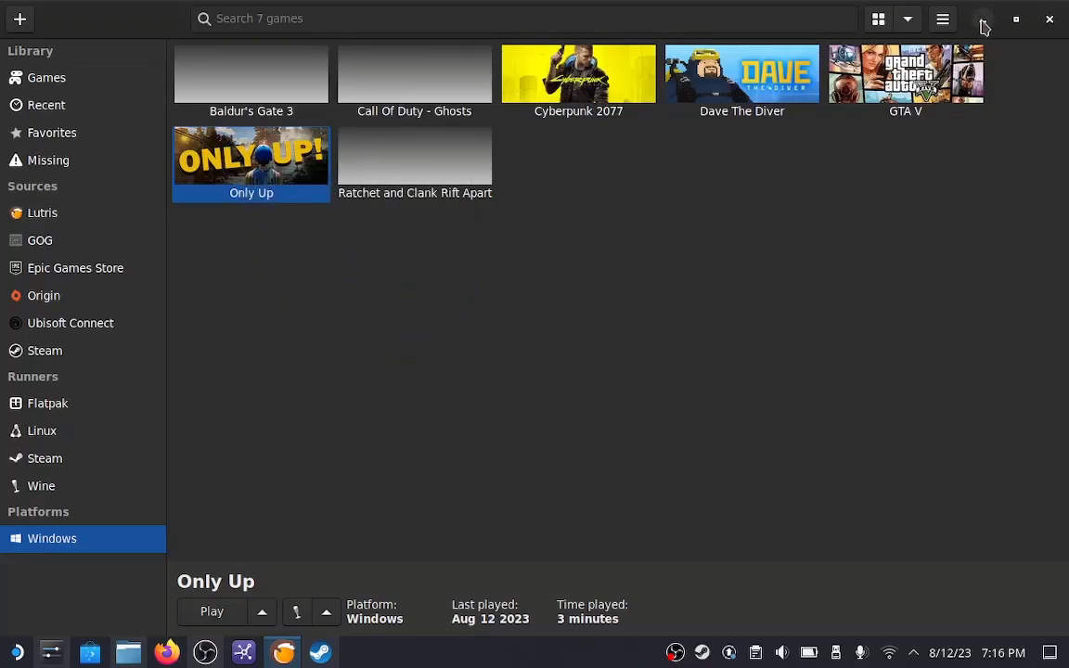
{"action": "left_click", "coordinate": [984, 26]}
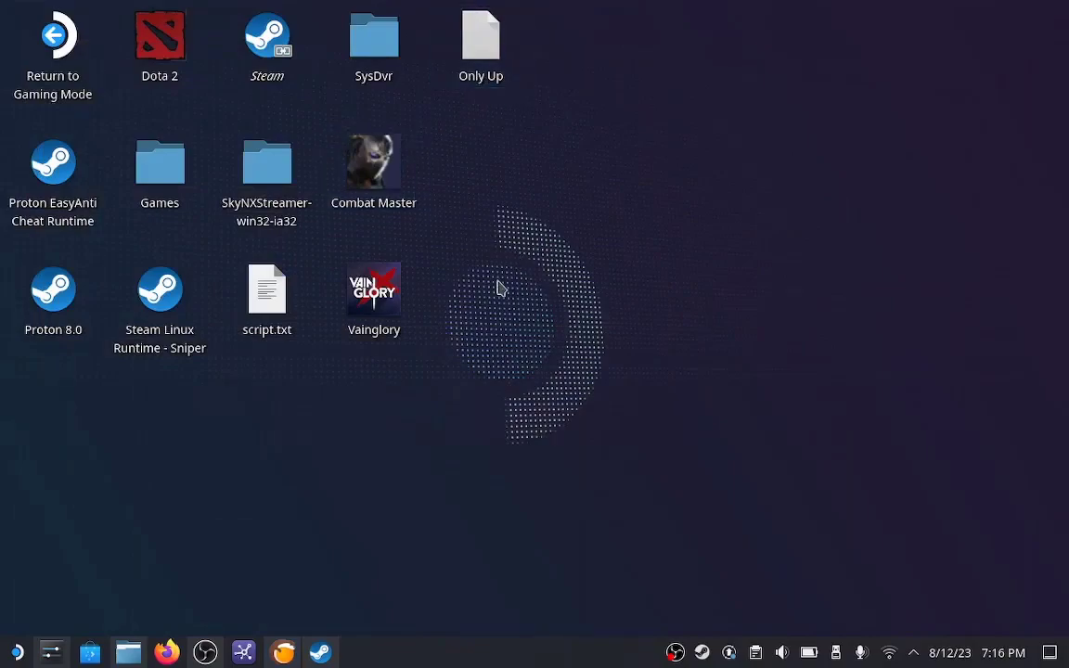
Move the Only Up shortcut to an empty area of the desktop and bring up Steam's Add Non-Steam Game dialog from it.
{"action": "left_click_drag", "start_coordinate": [476, 75], "coordinate": [682, 197]}
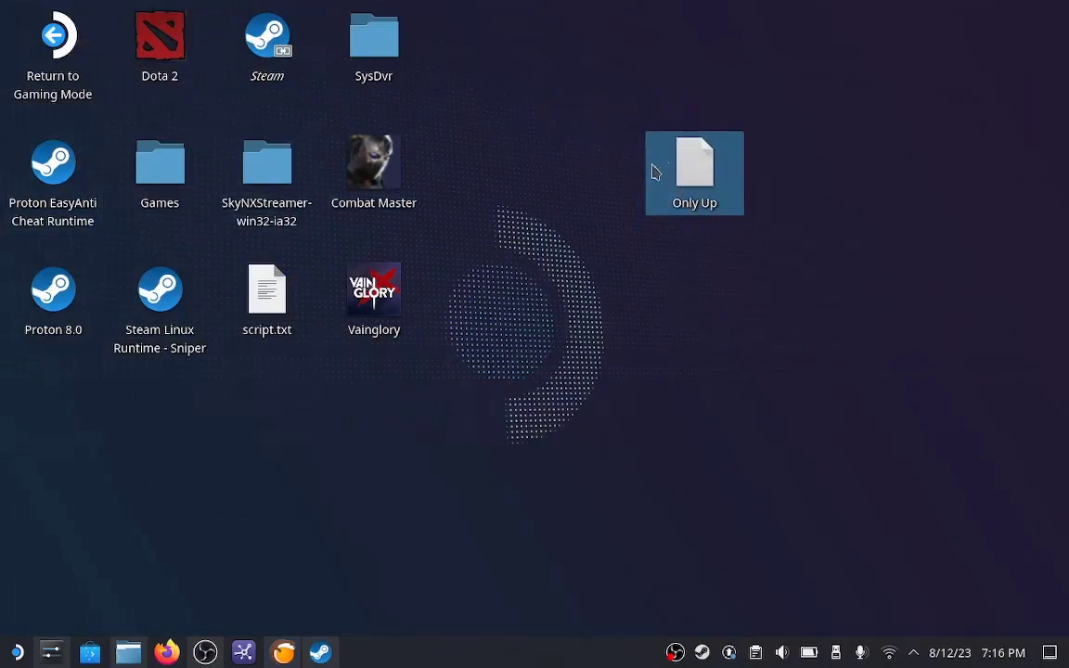
{"action": "left_click_drag", "start_coordinate": [602, 208], "coordinate": [768, 172]}
{"action": "left_click_drag", "start_coordinate": [640, 227], "coordinate": [690, 190]}
{"action": "right_click", "coordinate": [696, 176]}
{"action": "left_click", "coordinate": [776, 349]}
{"action": "left_click_drag", "start_coordinate": [466, 79], "coordinate": [530, 48]}
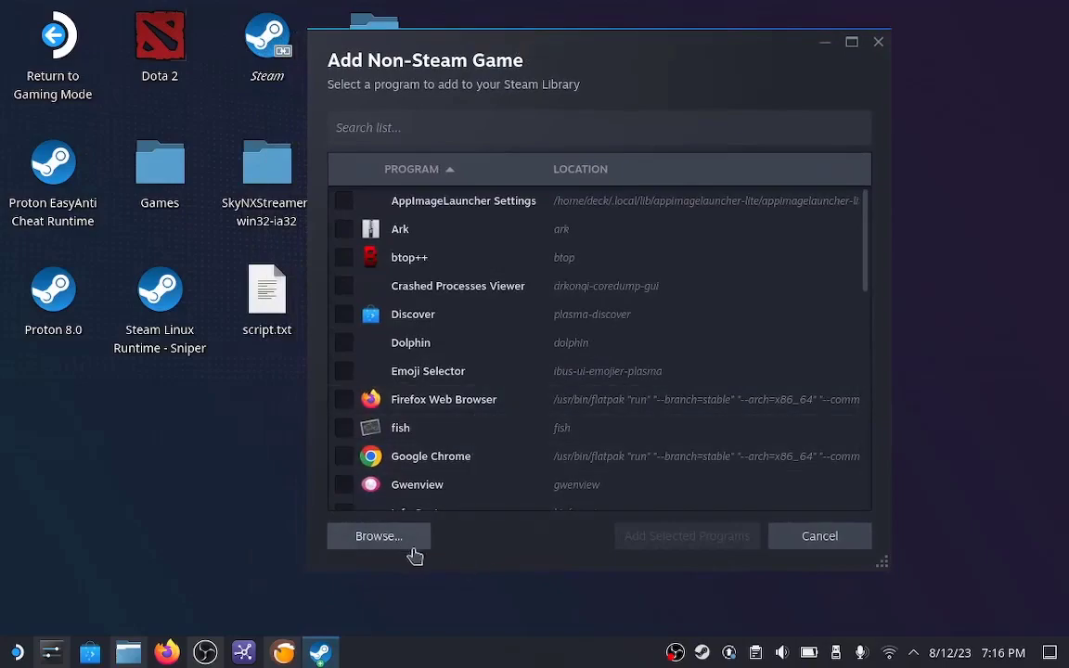
Browse the Desktop folder with the All Files filter, choose net.lutris.only-up-4.desktop and add it to the Steam library.
{"action": "left_click", "coordinate": [378, 536]}
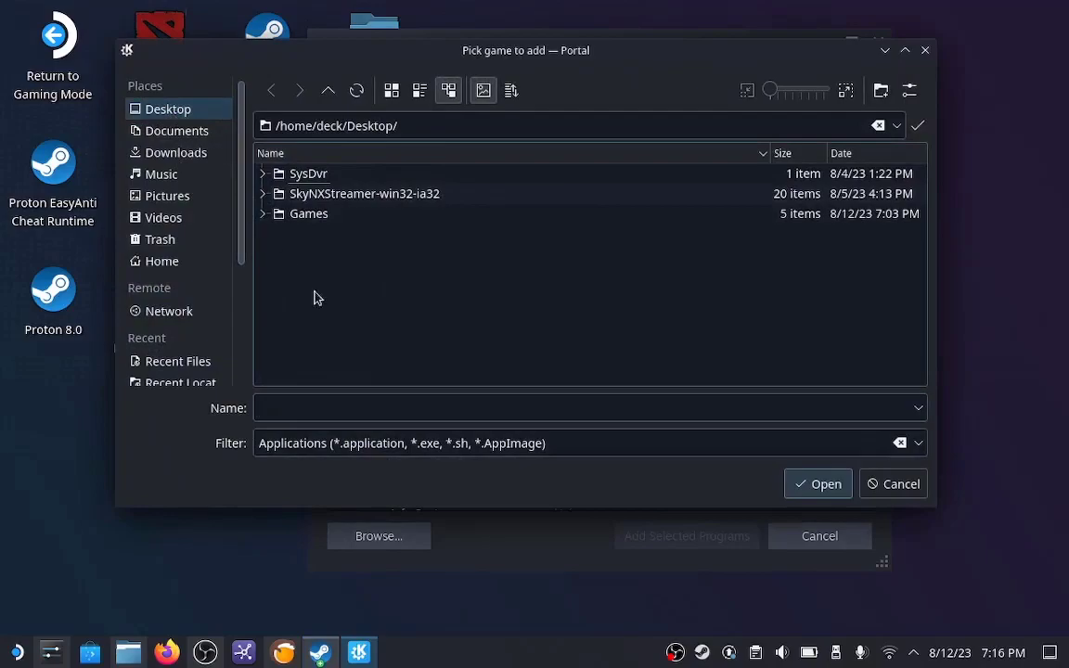
{"action": "left_click_drag", "start_coordinate": [212, 457], "coordinate": [235, 449]}
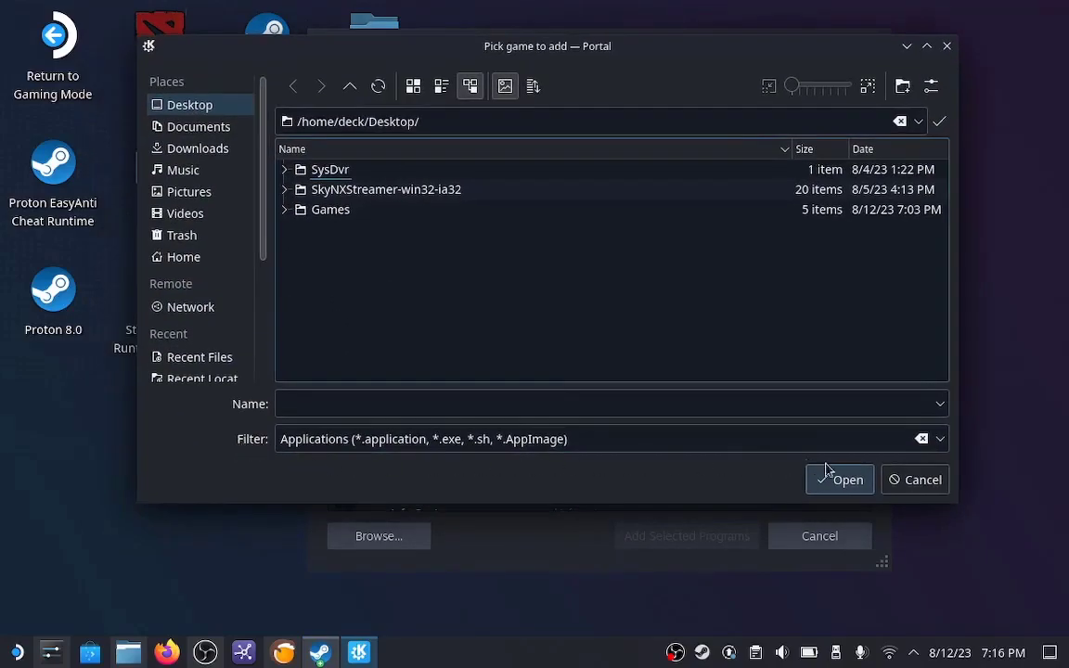
{"action": "left_click", "coordinate": [939, 441]}
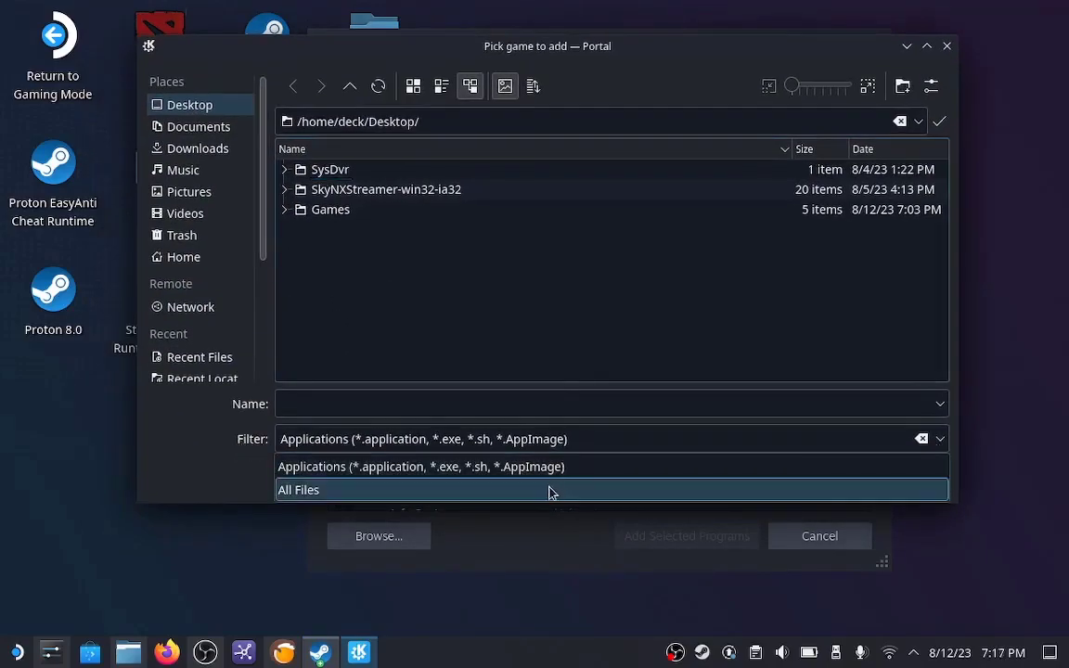
{"action": "left_click", "coordinate": [298, 491]}
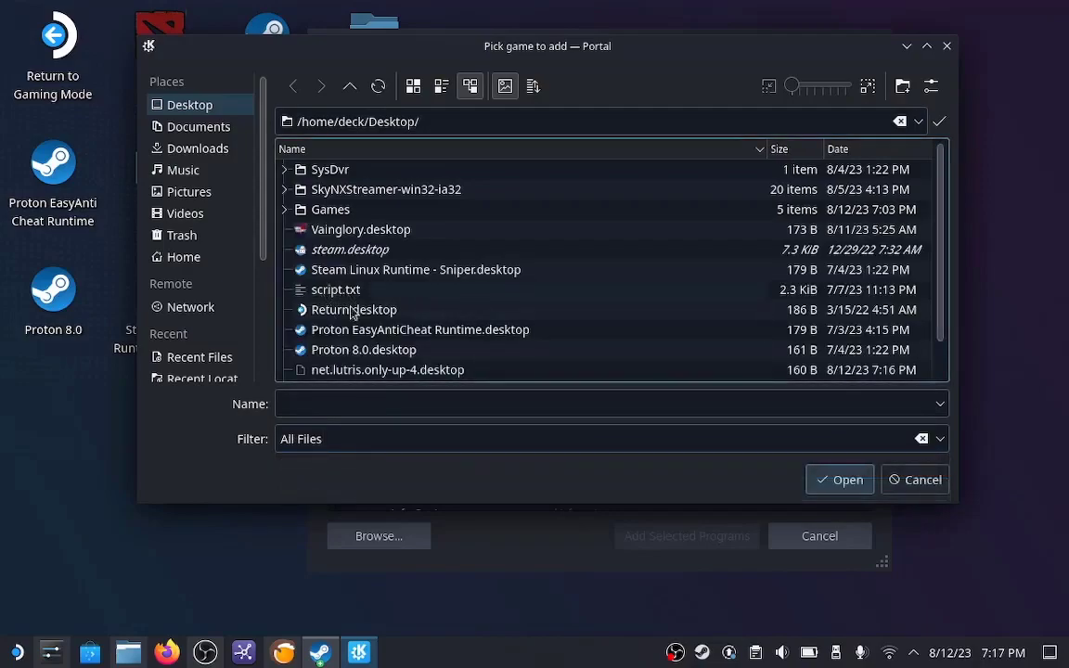
{"action": "scroll", "coordinate": [556, 238], "scroll_direction": "down", "scroll_amount": 1}
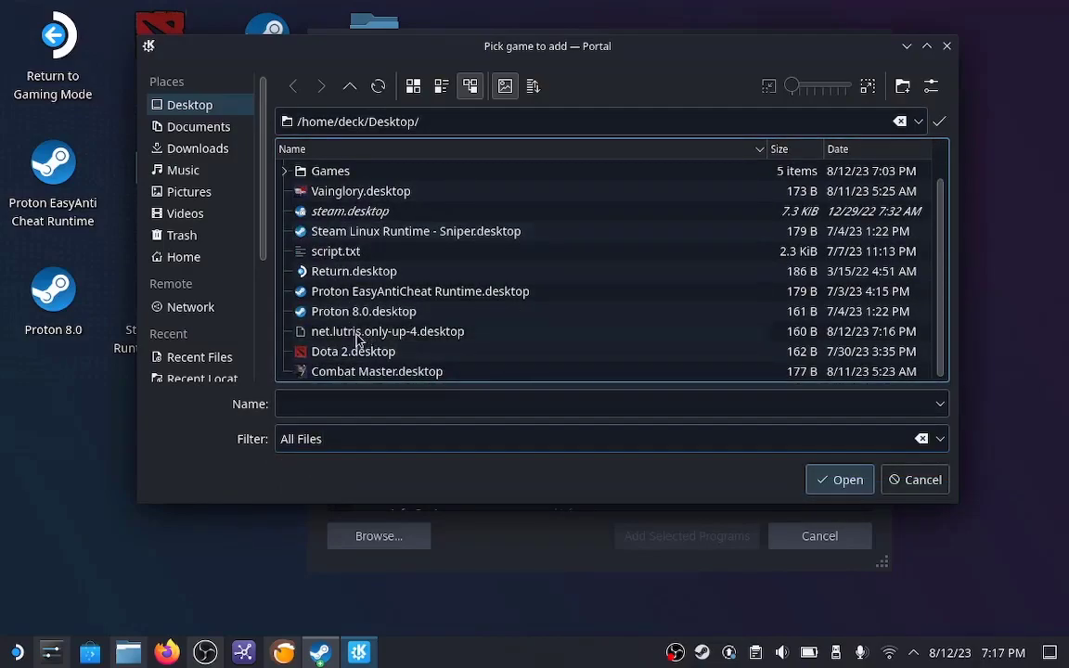
{"action": "left_click", "coordinate": [424, 336]}
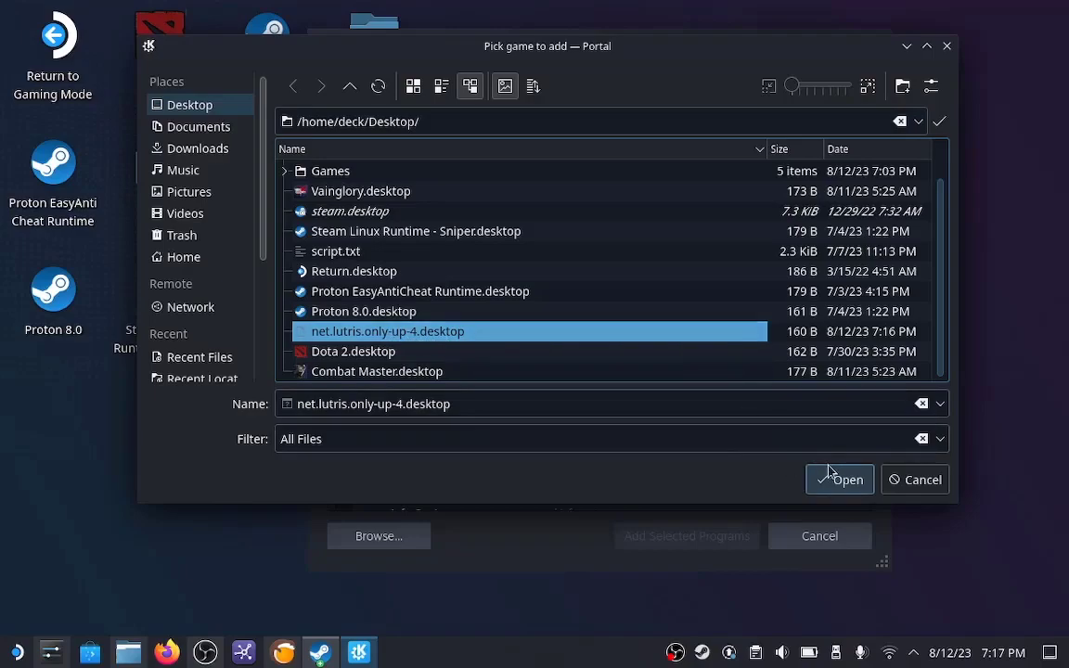
{"action": "left_click", "coordinate": [833, 493]}
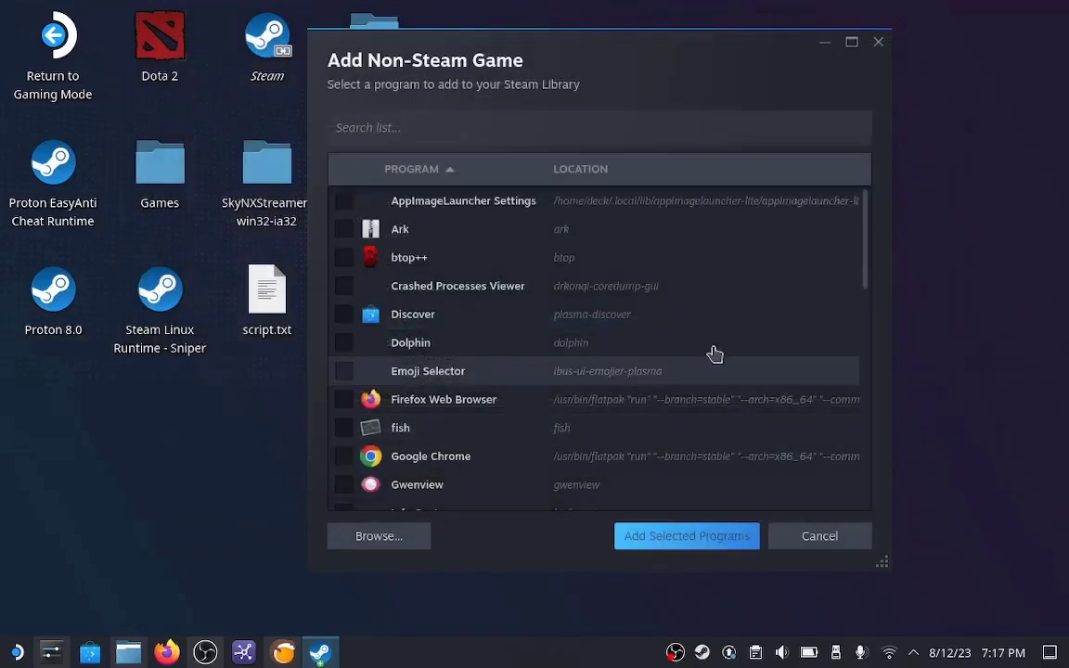
{"action": "left_click", "coordinate": [674, 554]}
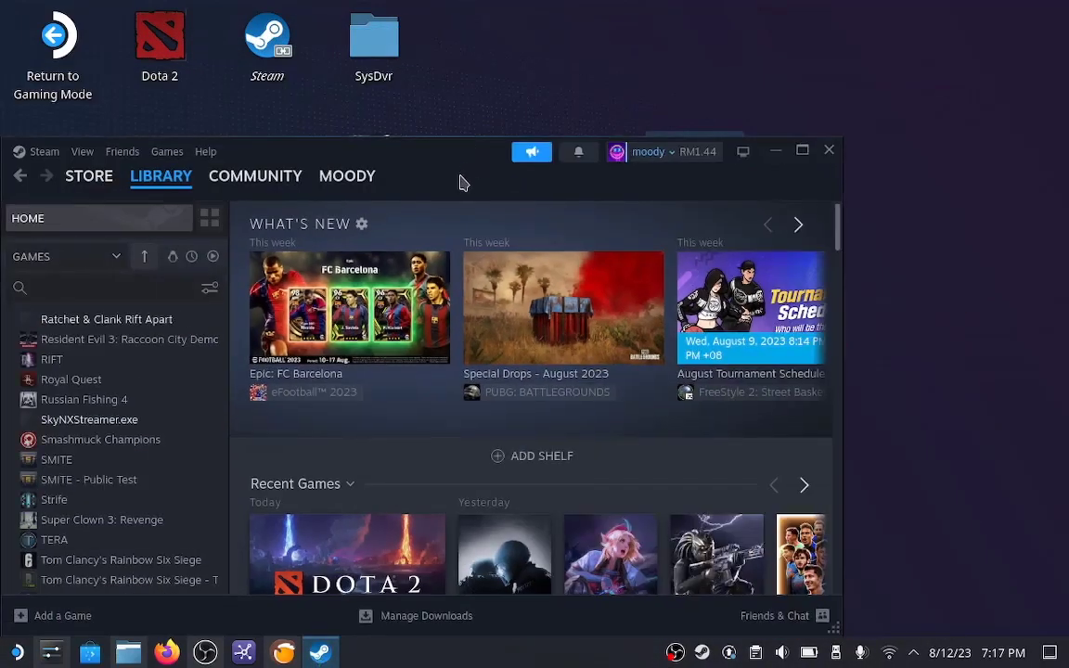
Maximize the Steam window, find the env entry in the library's game list and open its page.
{"action": "left_click", "coordinate": [802, 150]}
{"action": "scroll", "coordinate": [149, 269], "scroll_direction": "down", "scroll_amount": 1}
{"action": "scroll", "coordinate": [149, 274], "scroll_direction": "up", "scroll_amount": 8}
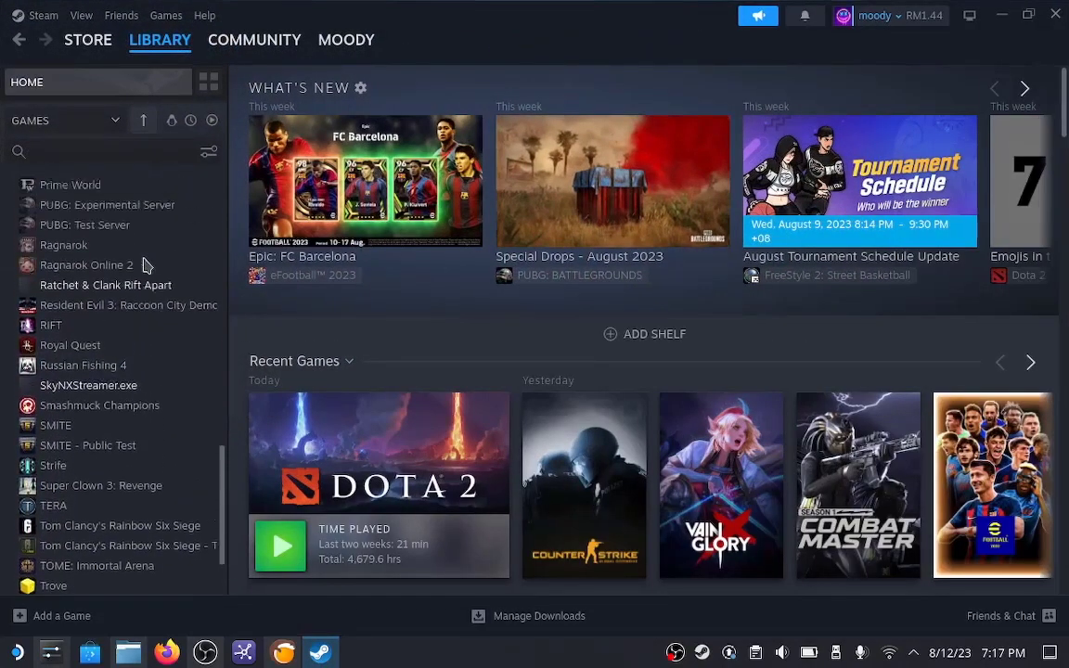
{"action": "scroll", "coordinate": [139, 304], "scroll_direction": "up", "scroll_amount": 10}
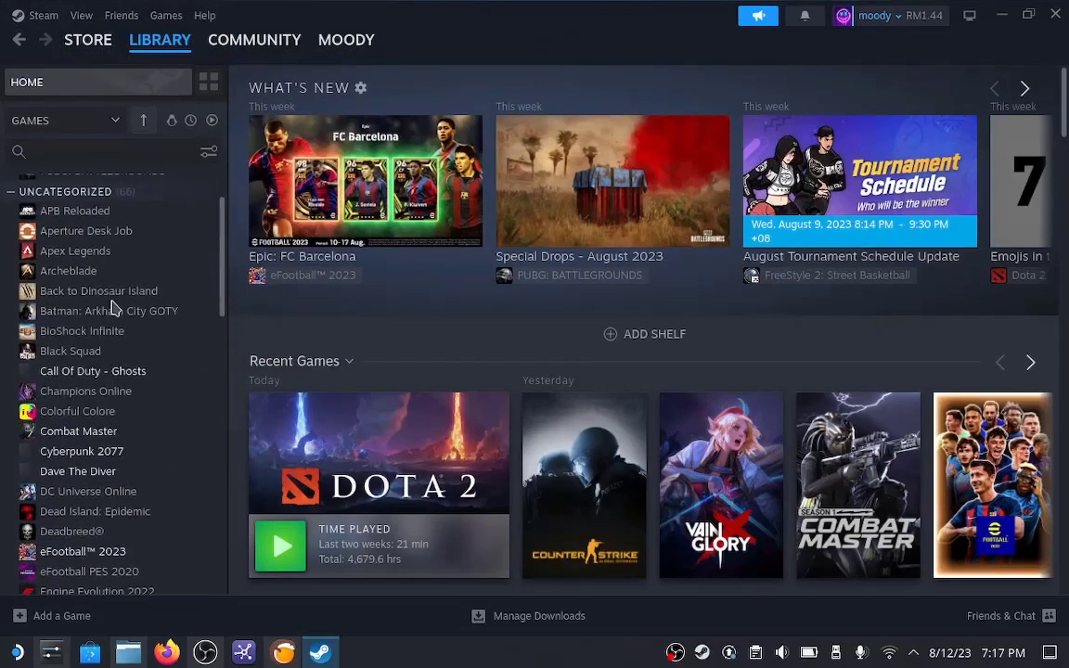
{"action": "scroll", "coordinate": [114, 306], "scroll_direction": "down", "scroll_amount": 5}
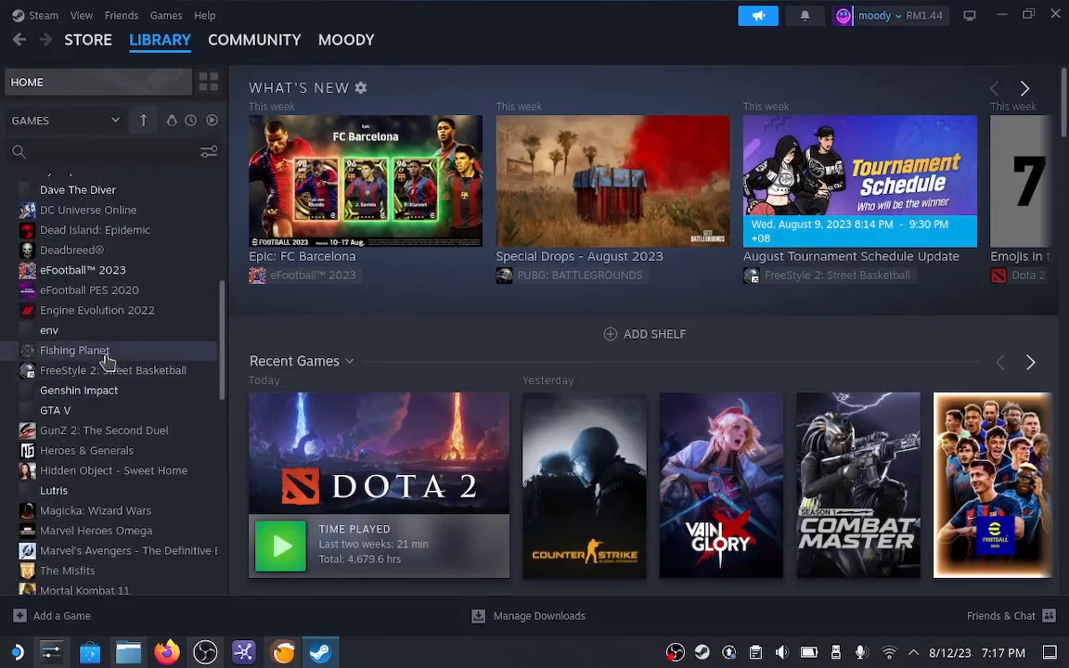
{"action": "left_click", "coordinate": [70, 334]}
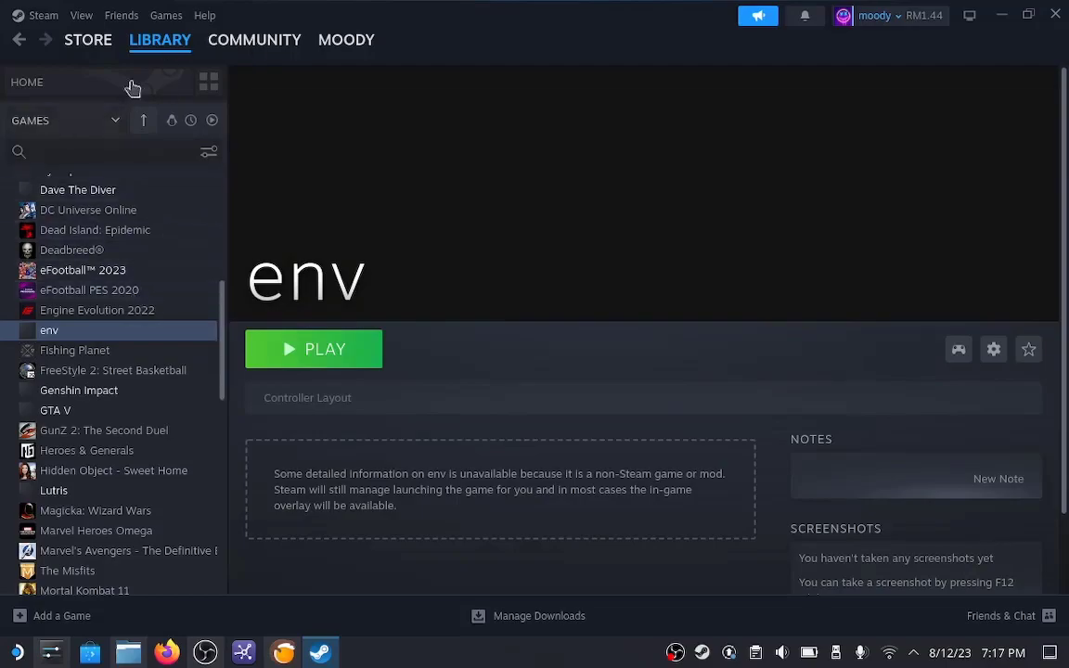
In the env entry's shortcut properties, set the target to net.lutris.only-up-4.desktop from the Desktop folder, using the All Files filter.
{"action": "left_click", "coordinate": [993, 352]}
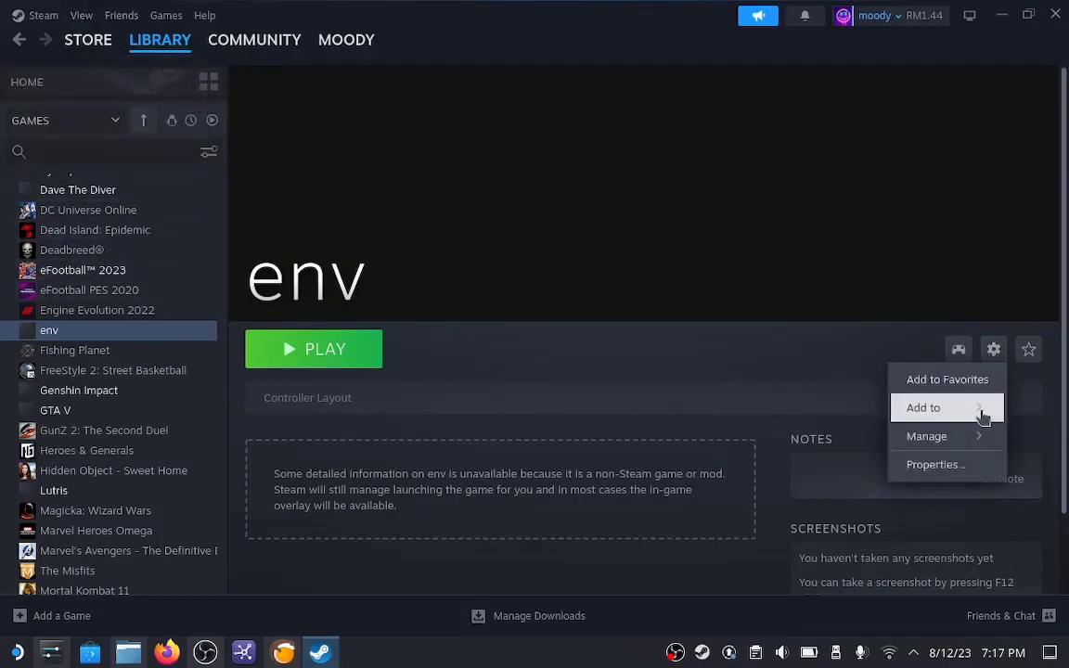
{"action": "left_click", "coordinate": [952, 477]}
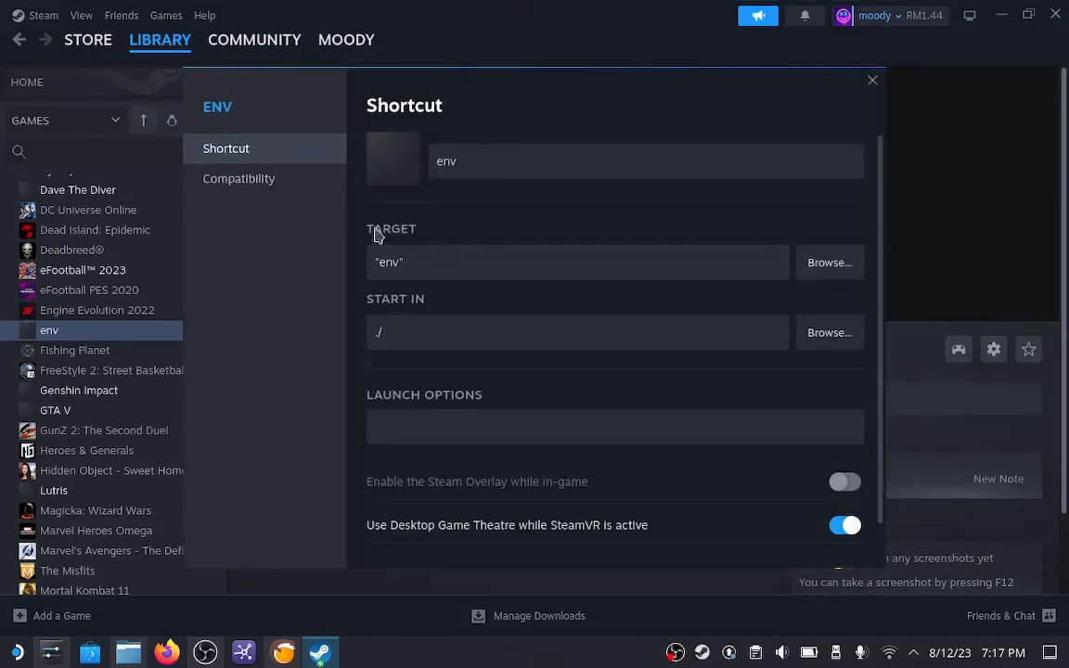
{"action": "left_click", "coordinate": [417, 265]}
{"action": "left_click_drag", "start_coordinate": [473, 270], "coordinate": [326, 262]}
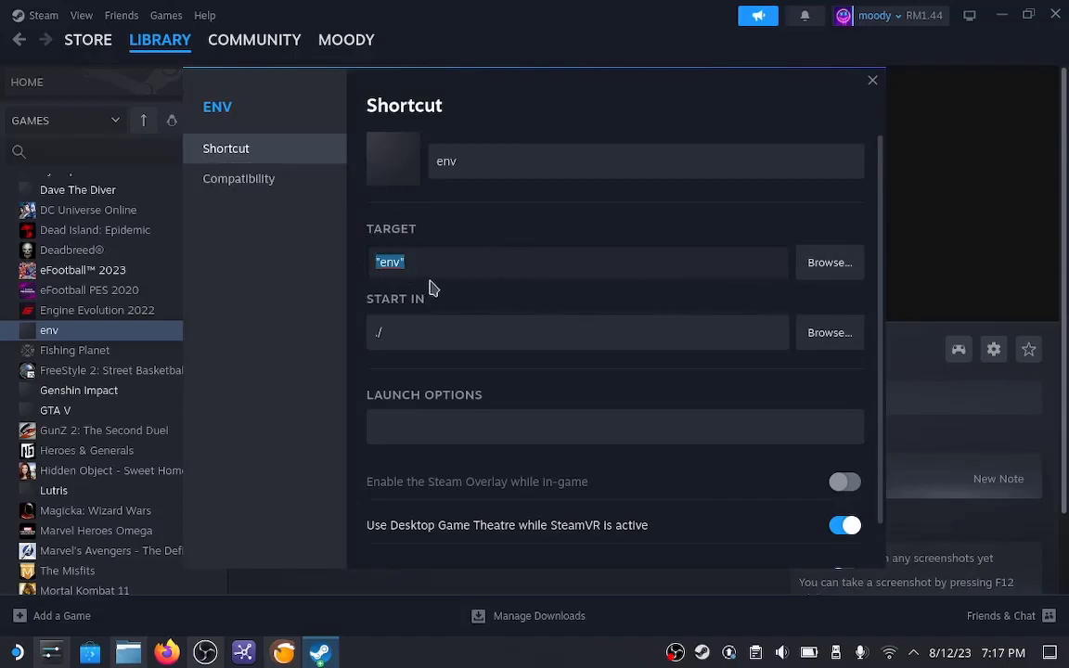
{"action": "left_click", "coordinate": [830, 269]}
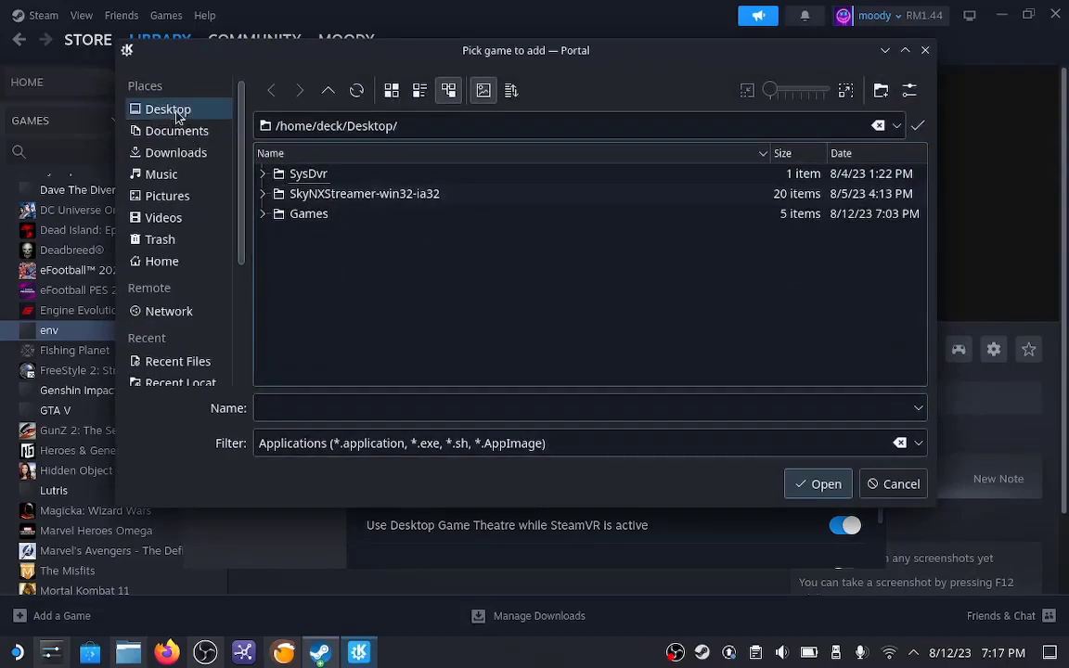
{"action": "left_click", "coordinate": [918, 445]}
{"action": "left_click", "coordinate": [373, 495]}
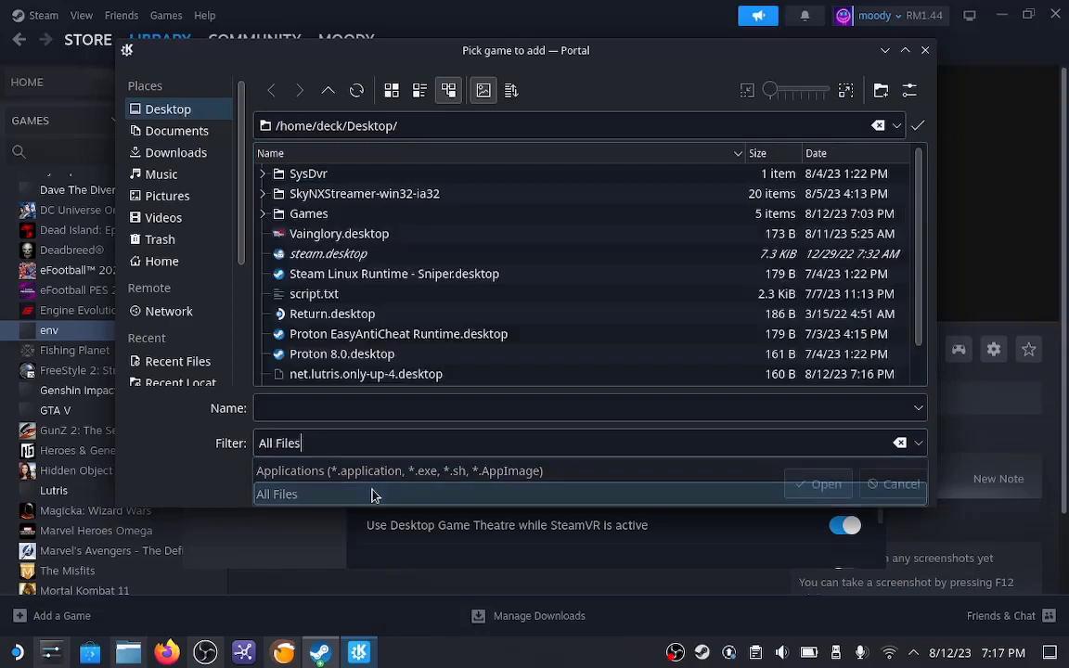
{"action": "scroll", "coordinate": [436, 306], "scroll_direction": "down", "scroll_amount": 1}
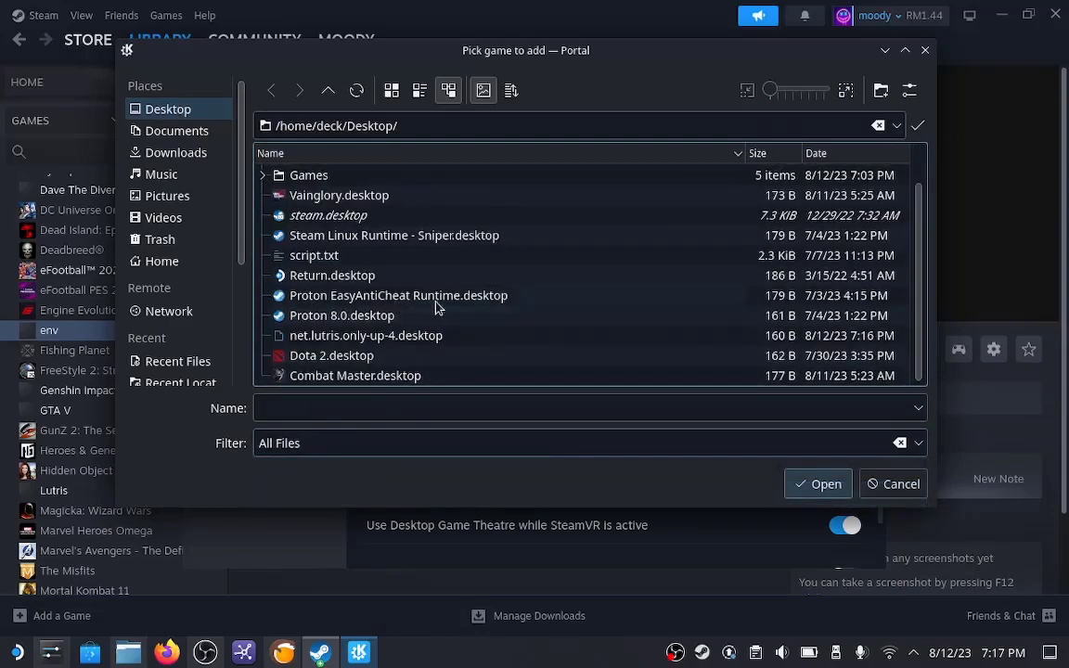
{"action": "left_click", "coordinate": [481, 340]}
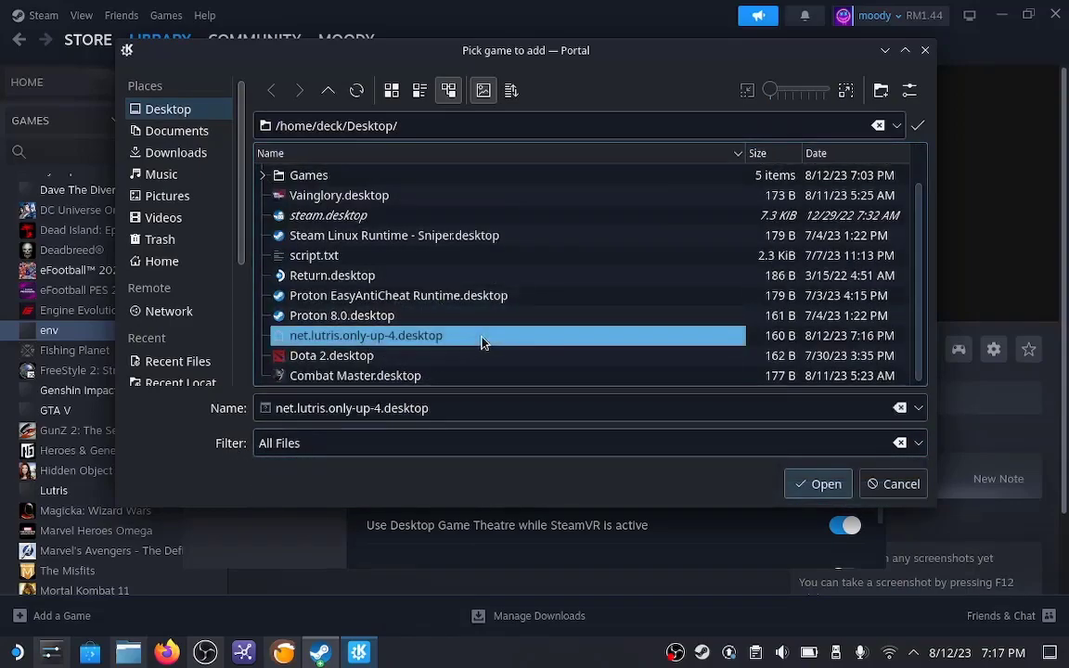
{"action": "double_click", "coordinate": [525, 345]}
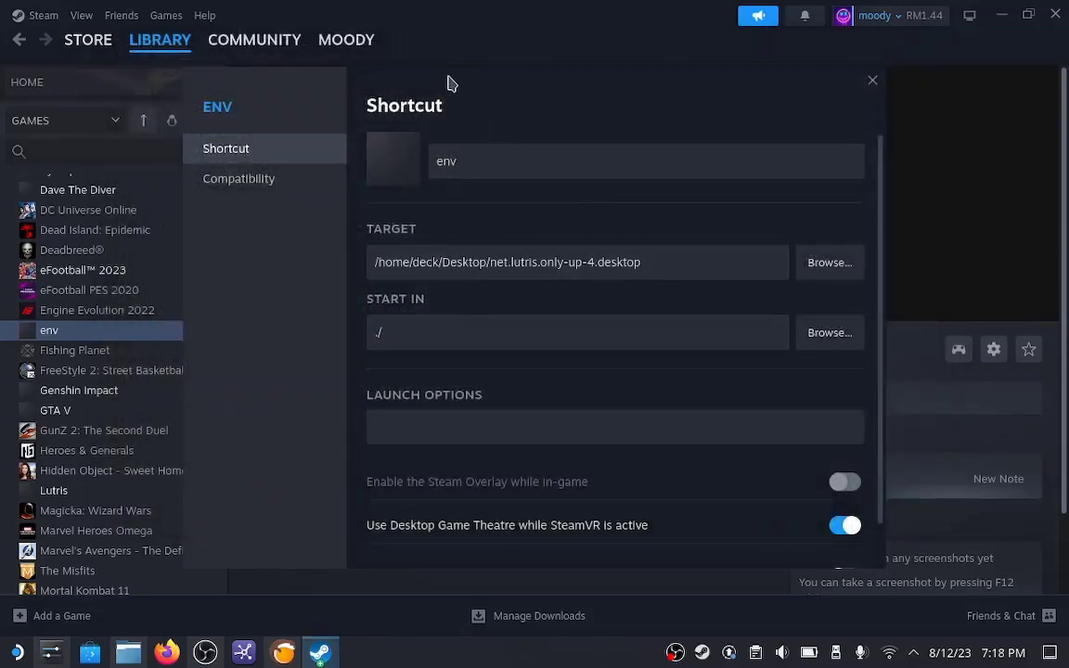
{"action": "triple_click", "coordinate": [423, 260]}
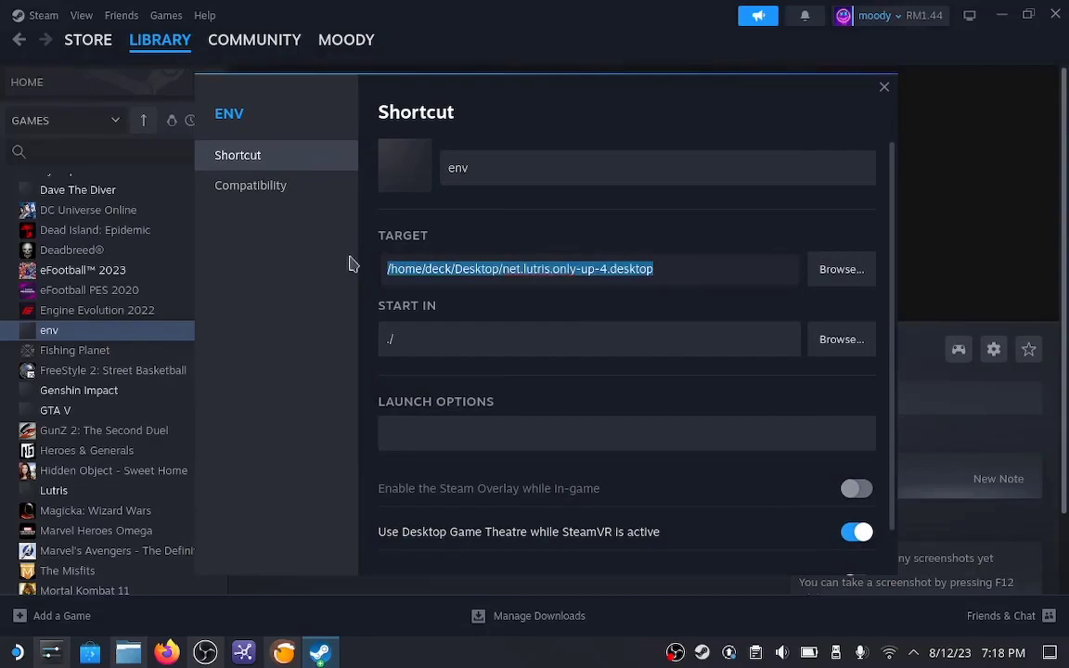
{"action": "left_click_drag", "start_coordinate": [640, 279], "coordinate": [554, 250]}
{"action": "left_click", "coordinate": [496, 168]}
{"action": "double_click", "coordinate": [496, 168]}
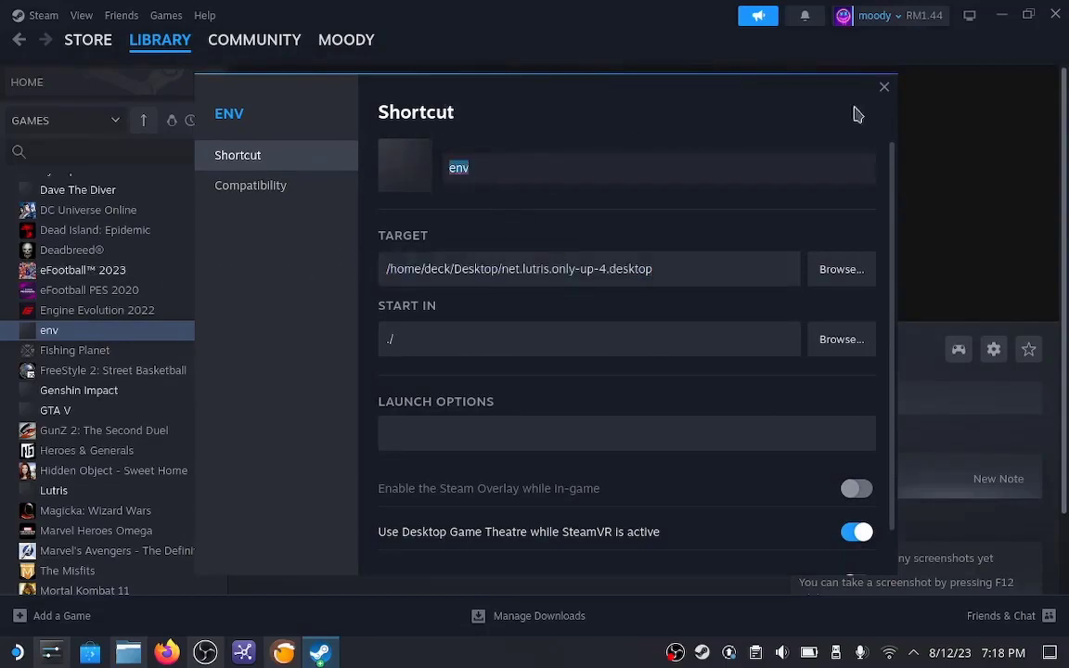
{"action": "left_click", "coordinate": [1002, 17]}
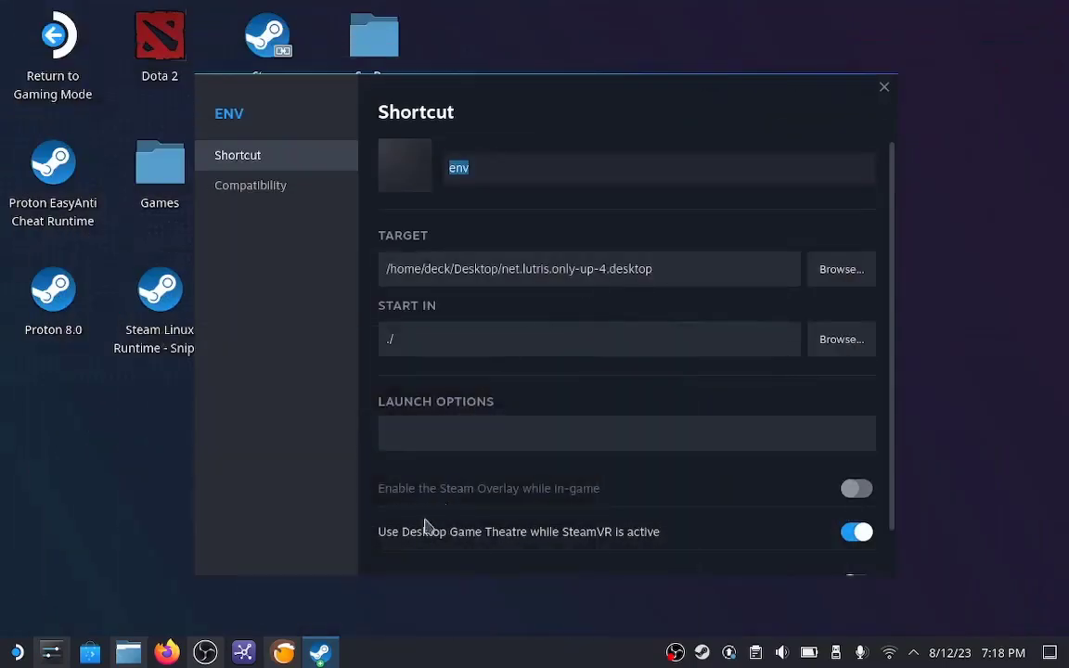
{"action": "left_click", "coordinate": [291, 655]}
{"action": "right_click", "coordinate": [258, 197]}
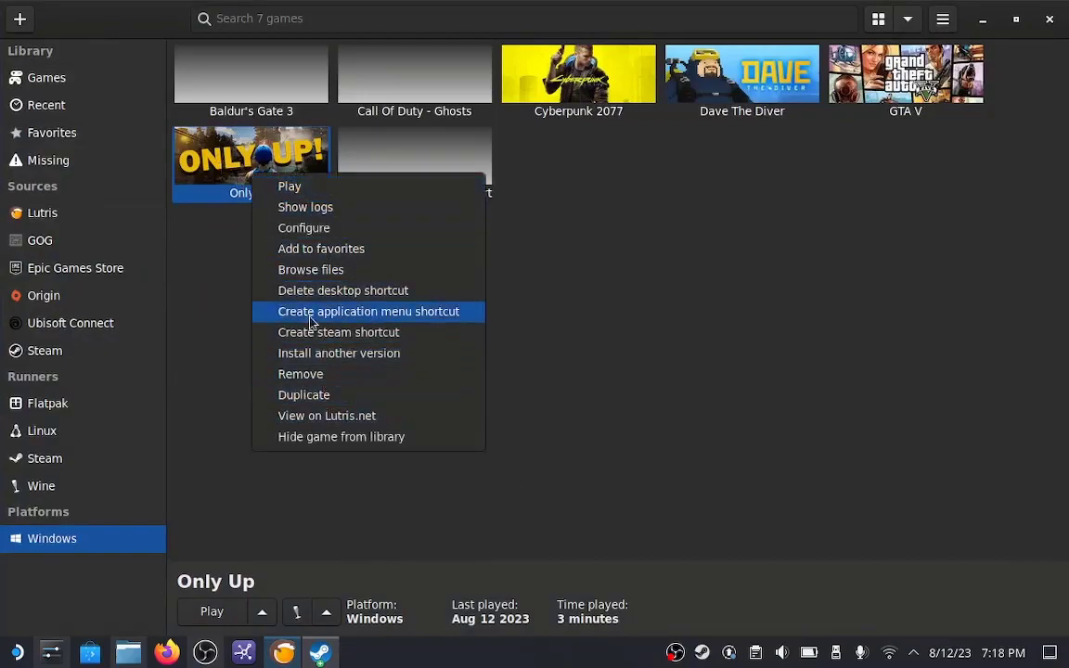
{"action": "left_click", "coordinate": [319, 654]}
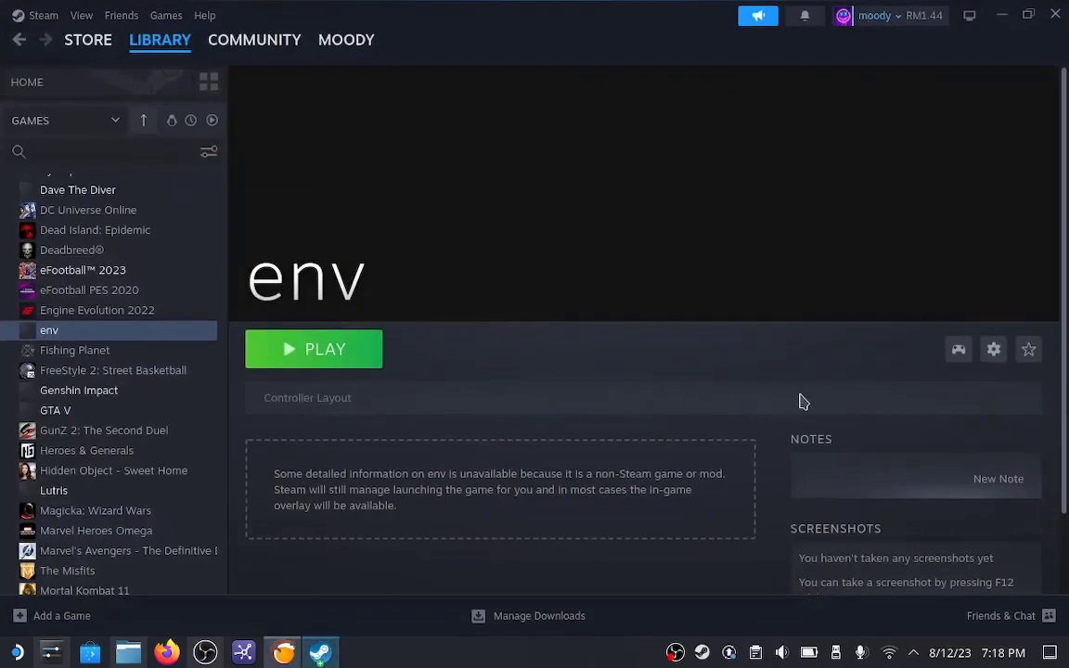
{"action": "left_click", "coordinate": [992, 349]}
{"action": "left_click", "coordinate": [940, 477]}
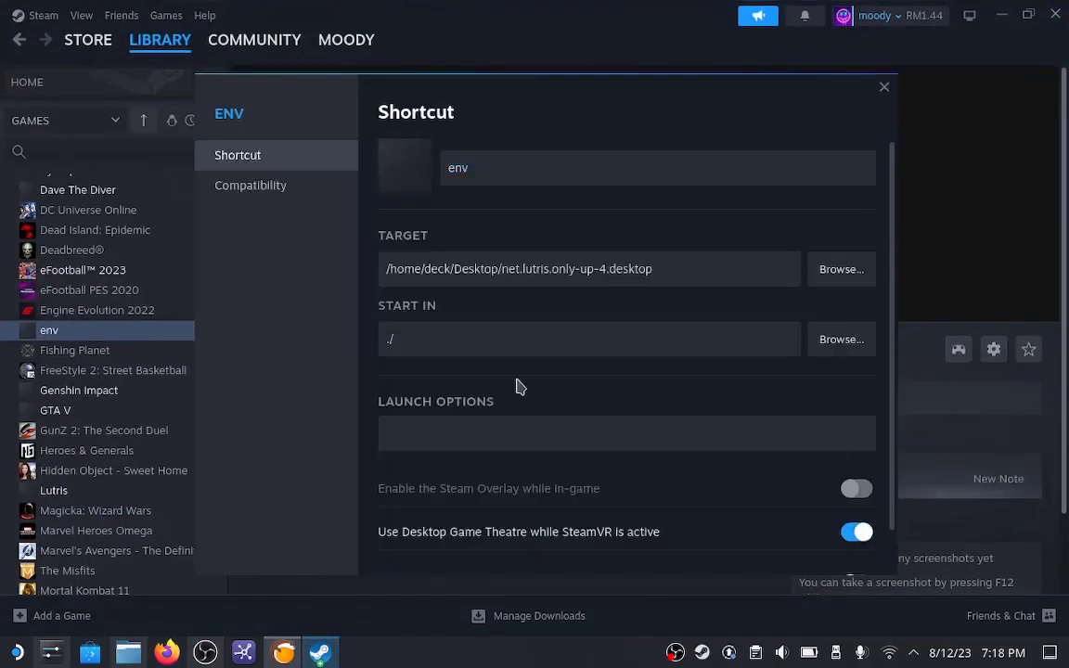
Switch to Lutris, copy the name Only Up from the game's configuration and leave the configuration without saving.
{"action": "left_click", "coordinate": [284, 653]}
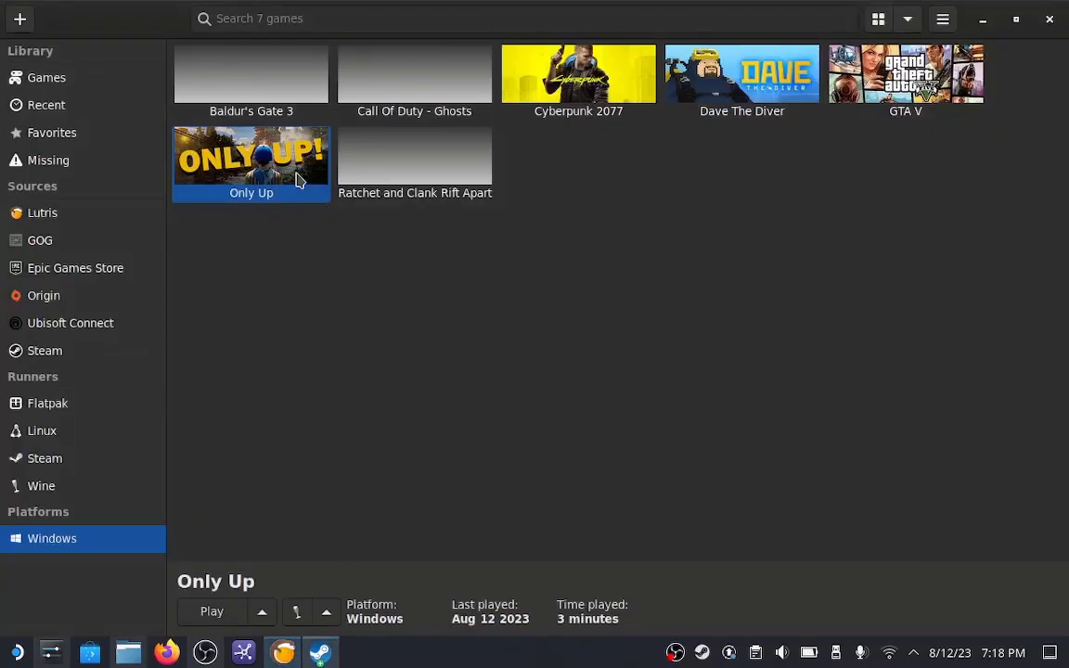
{"action": "right_click", "coordinate": [251, 161]}
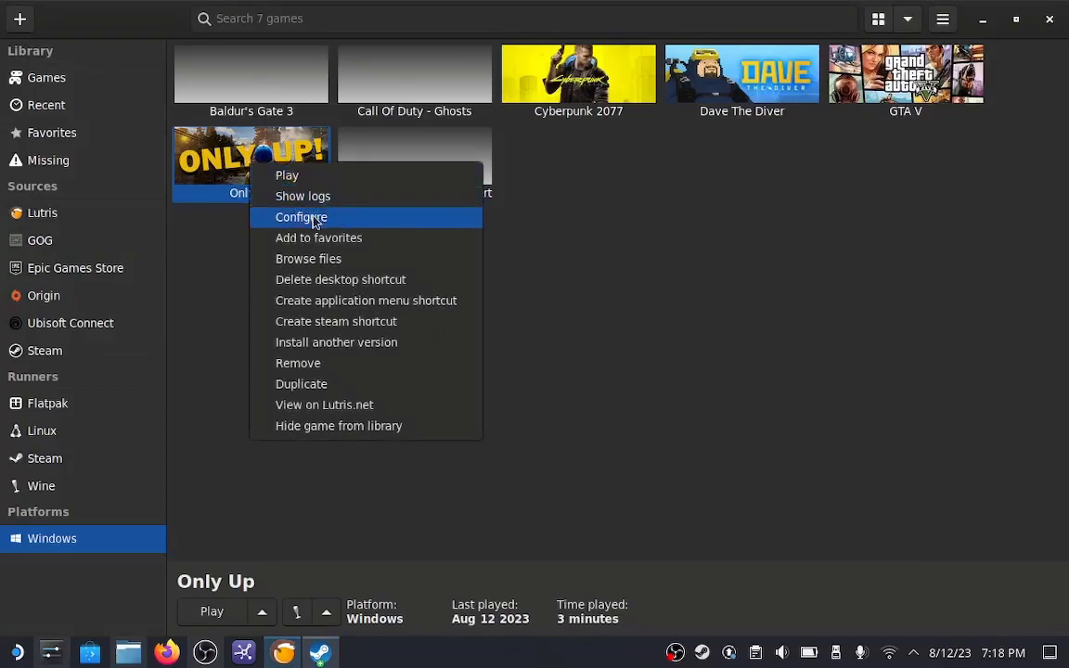
{"action": "left_click", "coordinate": [314, 219]}
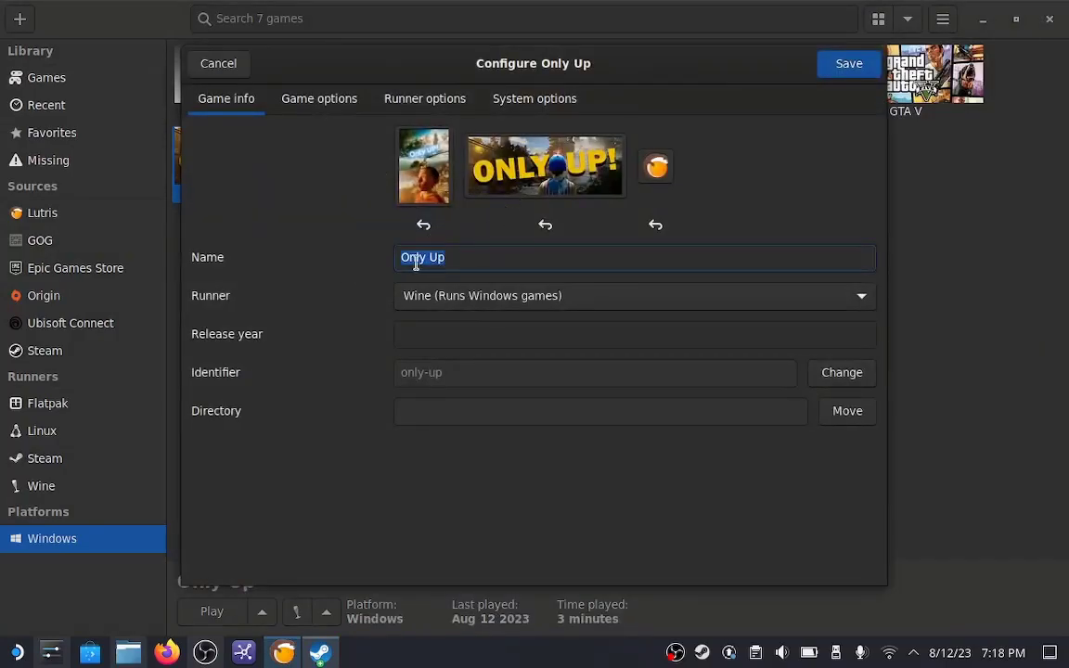
{"action": "right_click", "coordinate": [416, 263]}
{"action": "left_click", "coordinate": [474, 302]}
{"action": "left_click", "coordinate": [216, 65]}
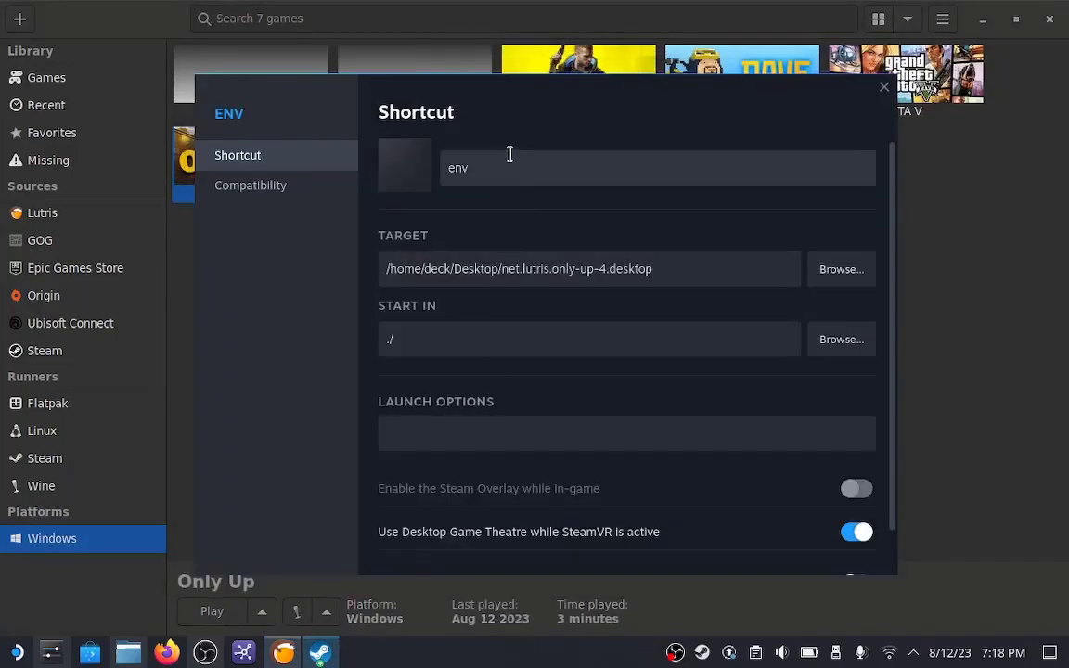
Rename the env shortcut in Steam by pasting Only Up, minimize Lutris and close the shortcut's properties.
{"action": "left_click", "coordinate": [543, 170]}
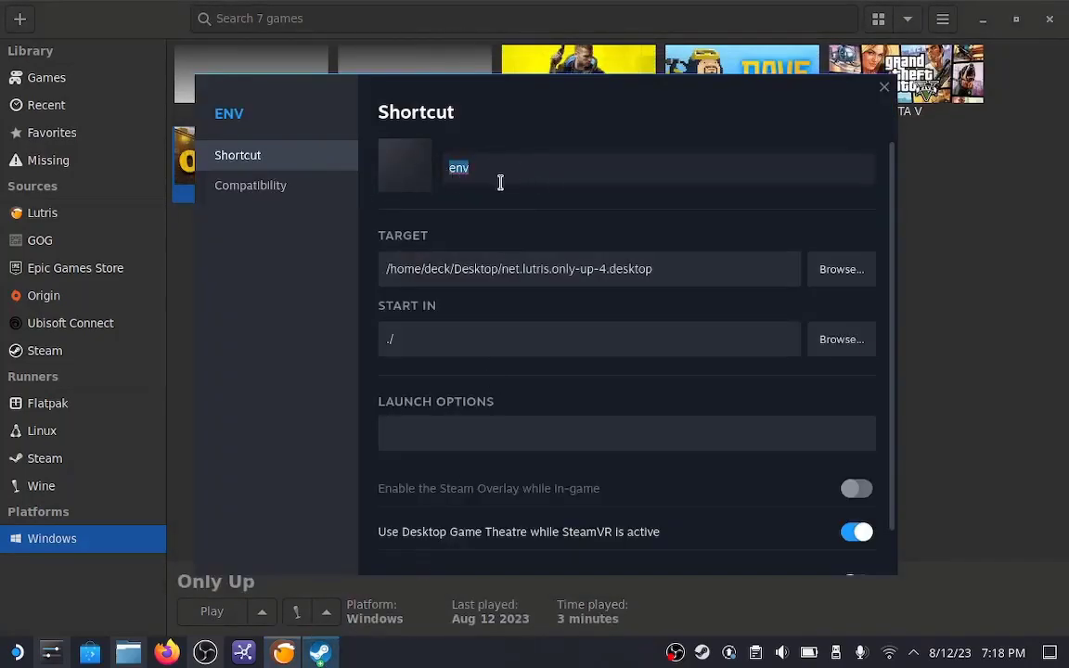
{"action": "right_click", "coordinate": [506, 174]}
{"action": "left_click", "coordinate": [534, 415]}
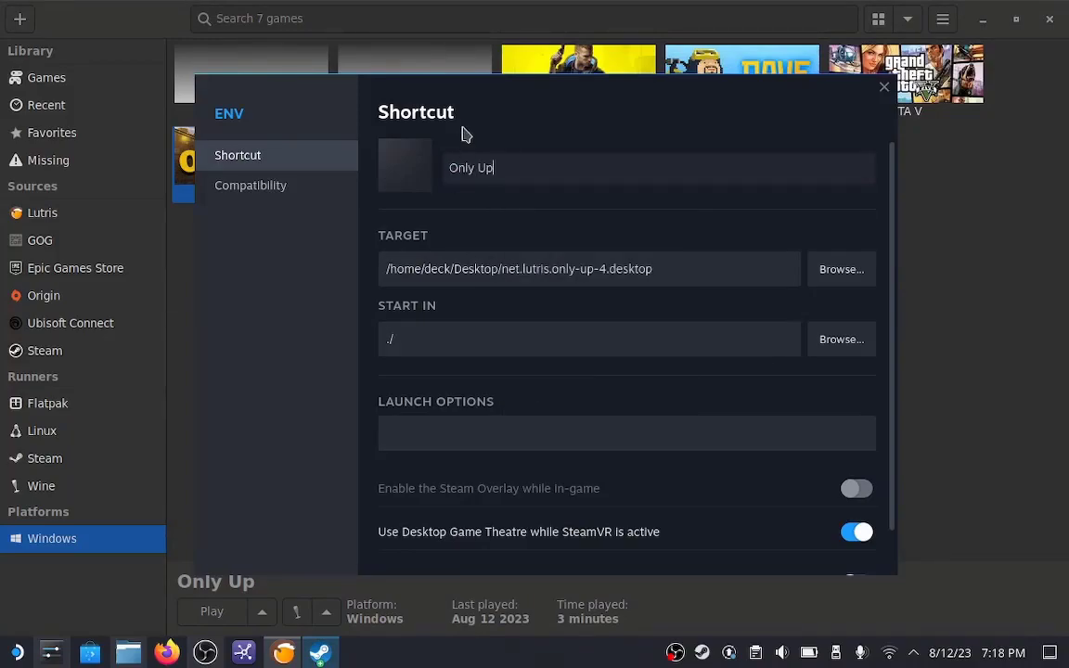
{"action": "left_click", "coordinate": [982, 18]}
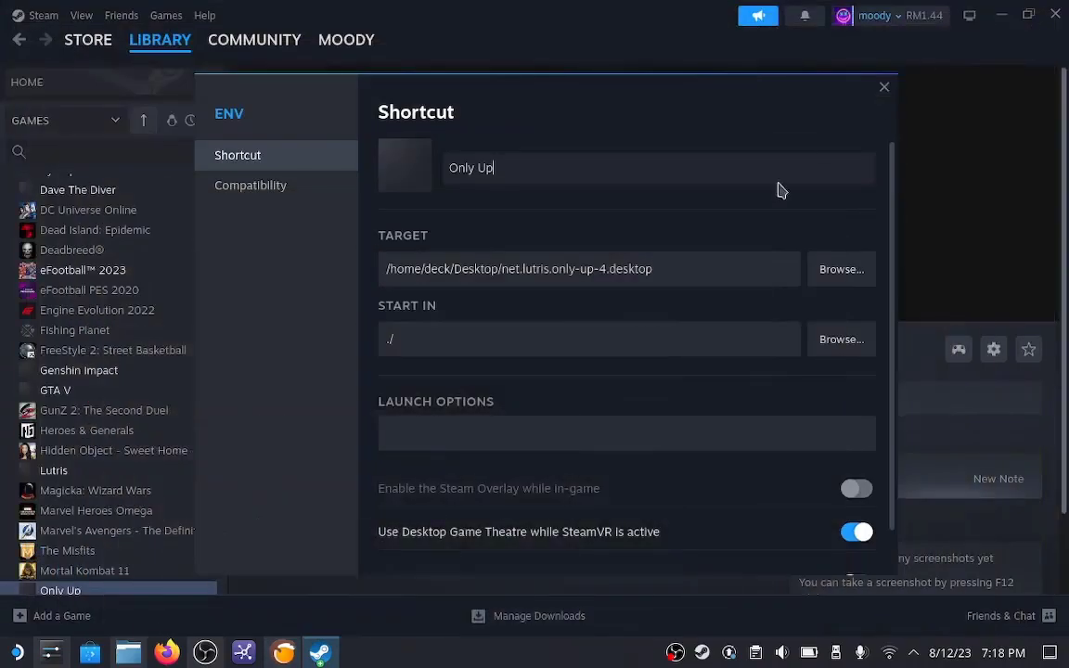
{"action": "left_click", "coordinate": [884, 86]}
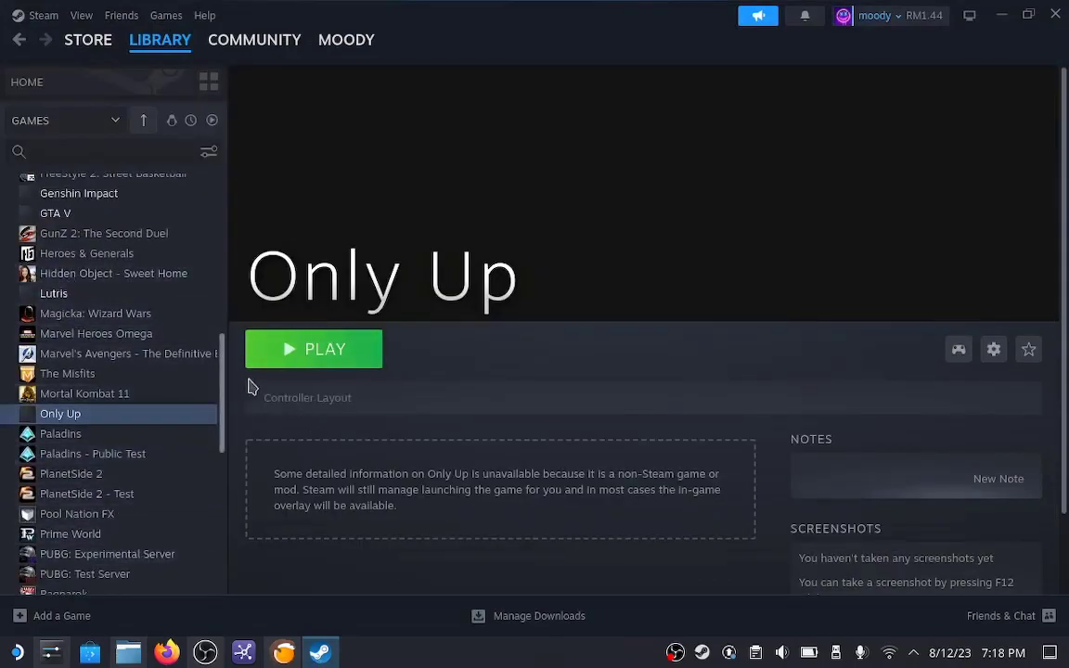
Test-launch Only Up from its Steam library page and exit from the game's main menu.
{"action": "left_click", "coordinate": [329, 357]}
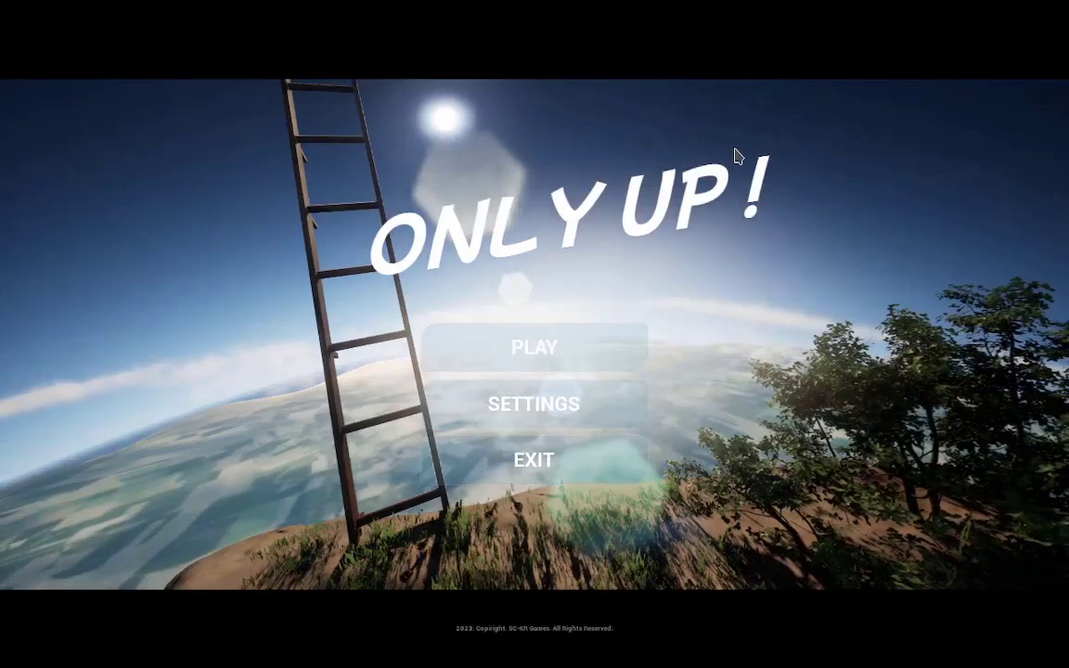
{"action": "left_click", "coordinate": [529, 462]}
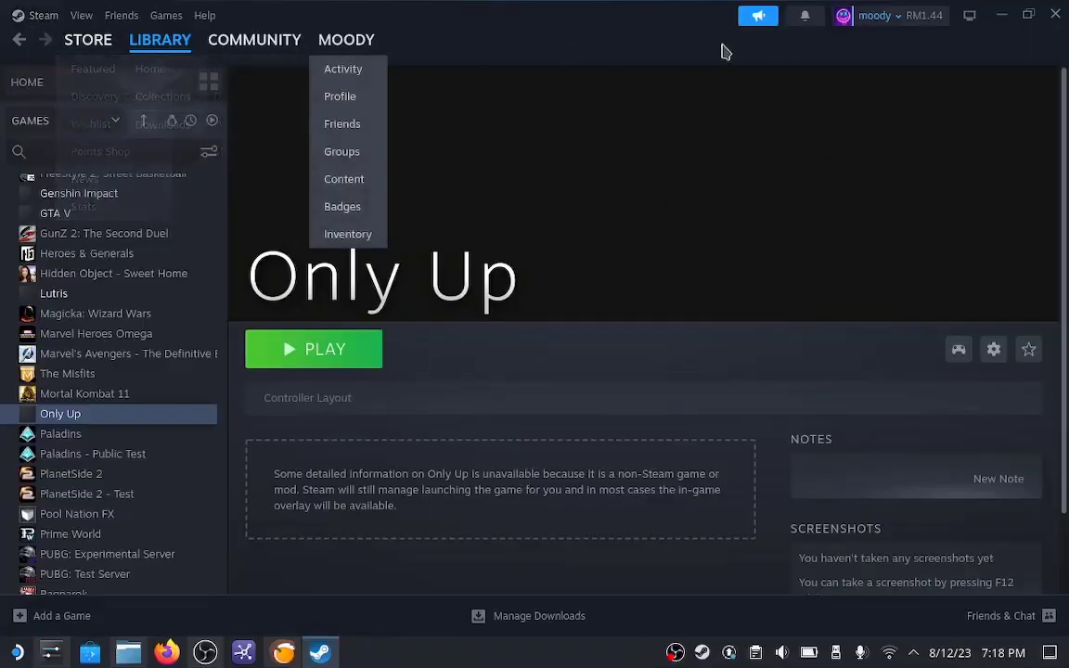
Switch Steam to Big Picture Mode, launch Only Up from the home screen, exit the game and return to the home screen.
{"action": "left_click", "coordinate": [965, 18]}
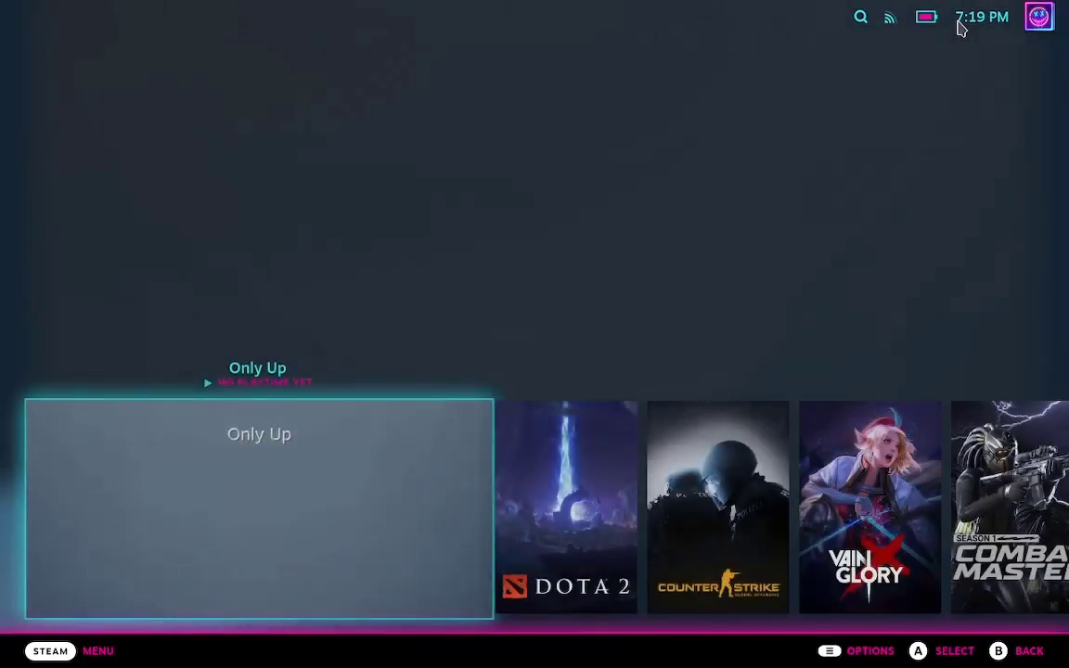
{"action": "key", "text": "Right"}
{"action": "key", "text": "Left"}
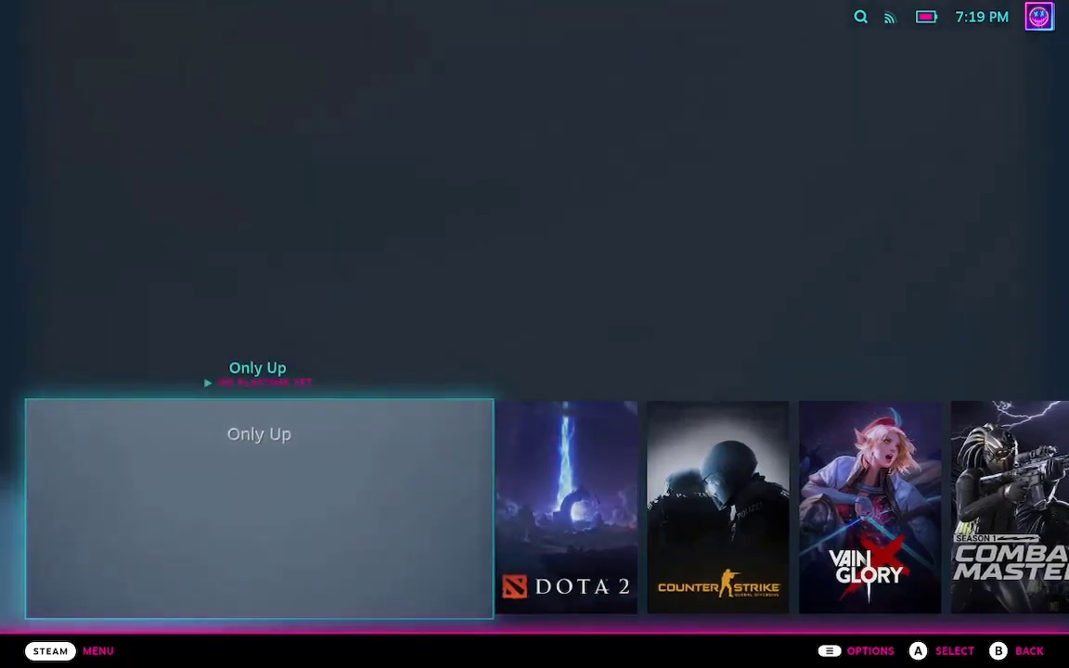
{"action": "key", "text": "Right"}
{"action": "key", "text": "Return"}
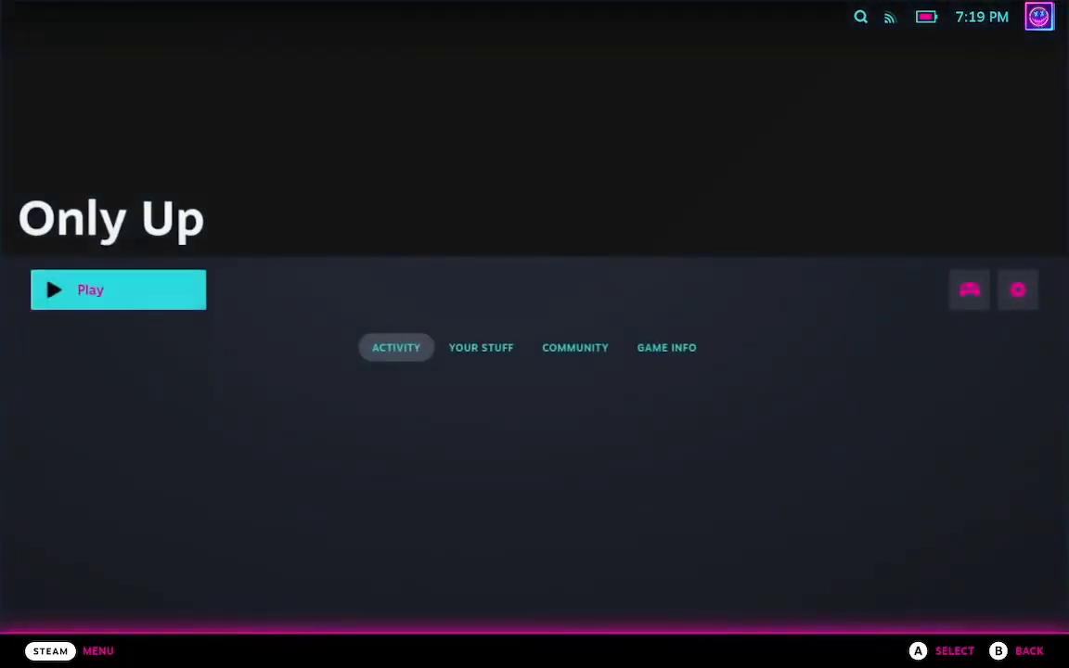
{"action": "key", "text": "Return"}
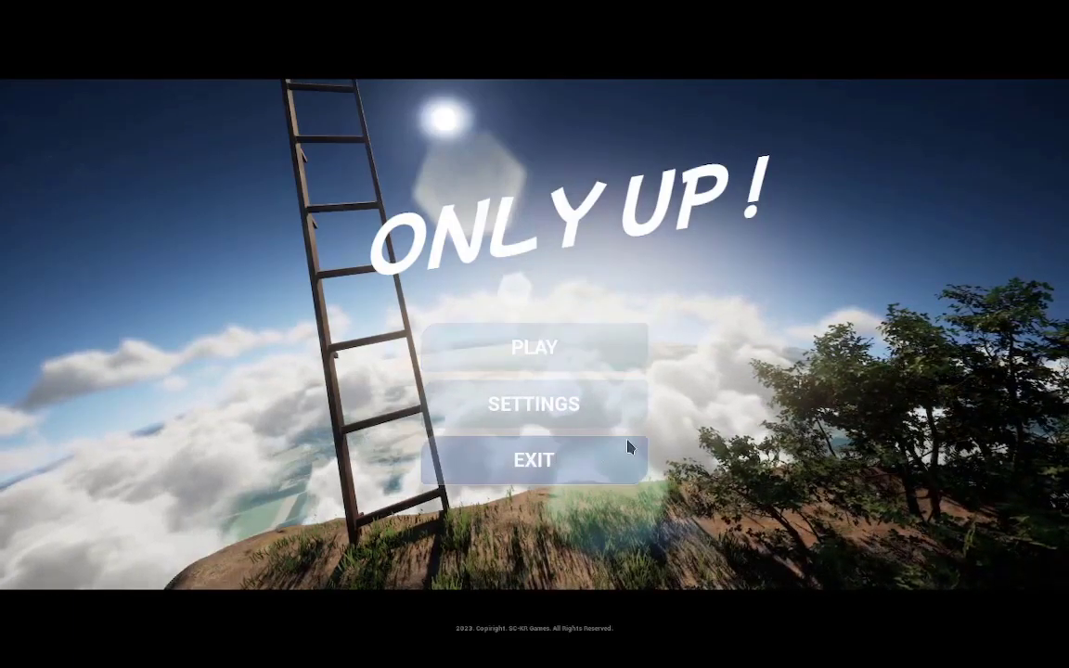
{"action": "left_click", "coordinate": [637, 466]}
{"action": "key", "text": "Escape"}
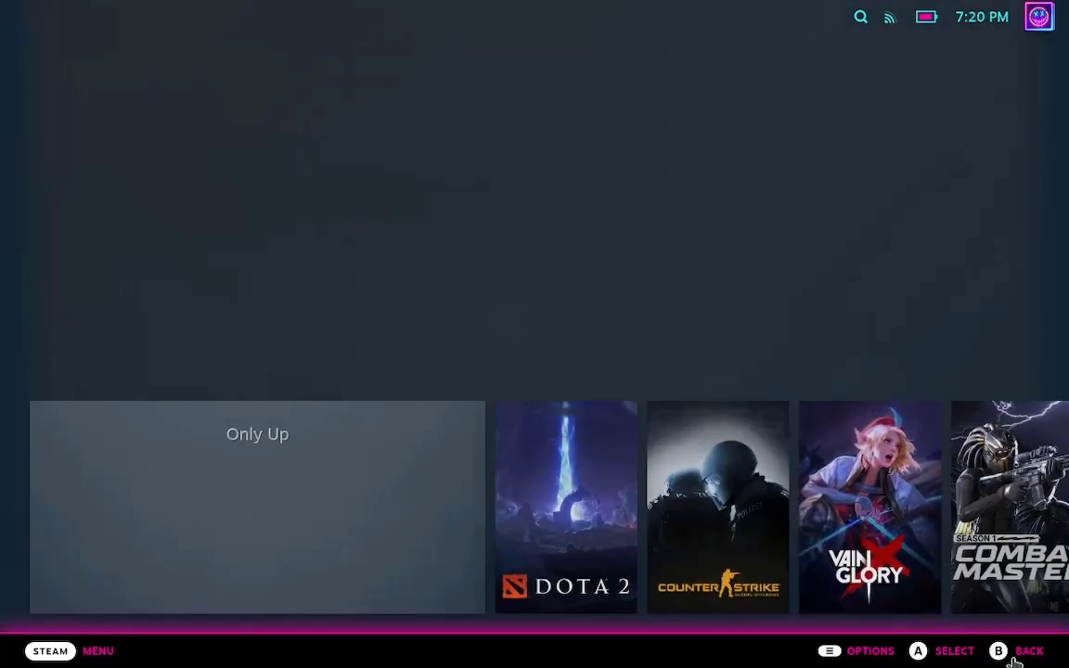
Use the power options in Big Picture Mode to minimize Steam to the desktop.
{"action": "key", "text": "Home"}
{"action": "left_click", "coordinate": [69, 477]}
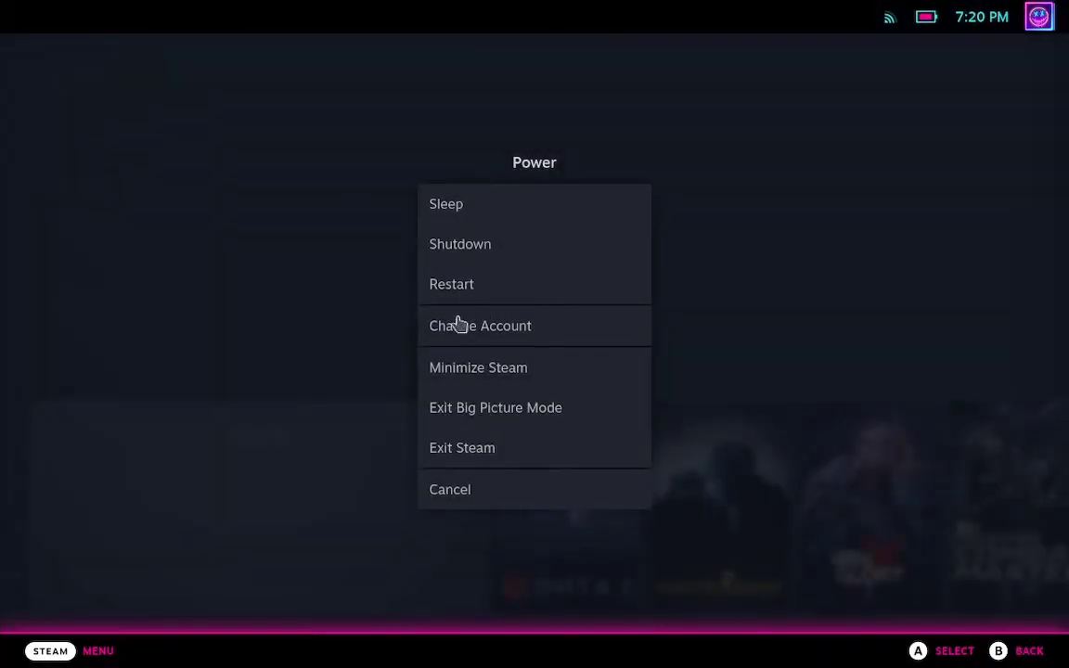
{"action": "left_click", "coordinate": [469, 368]}
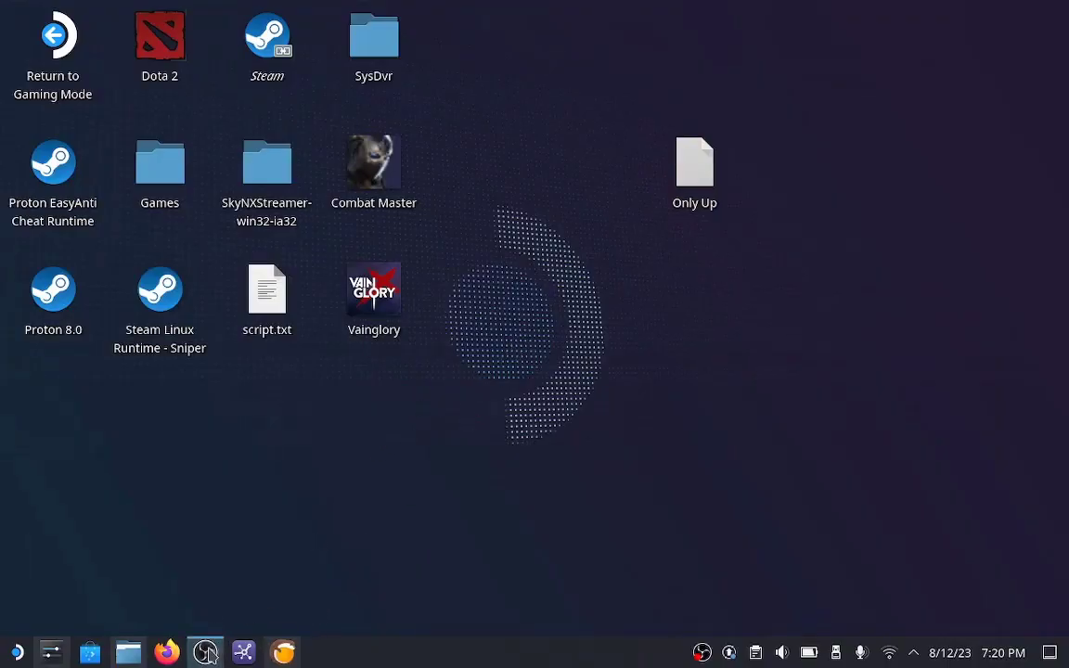
{"action": "left_click", "coordinate": [208, 653]}
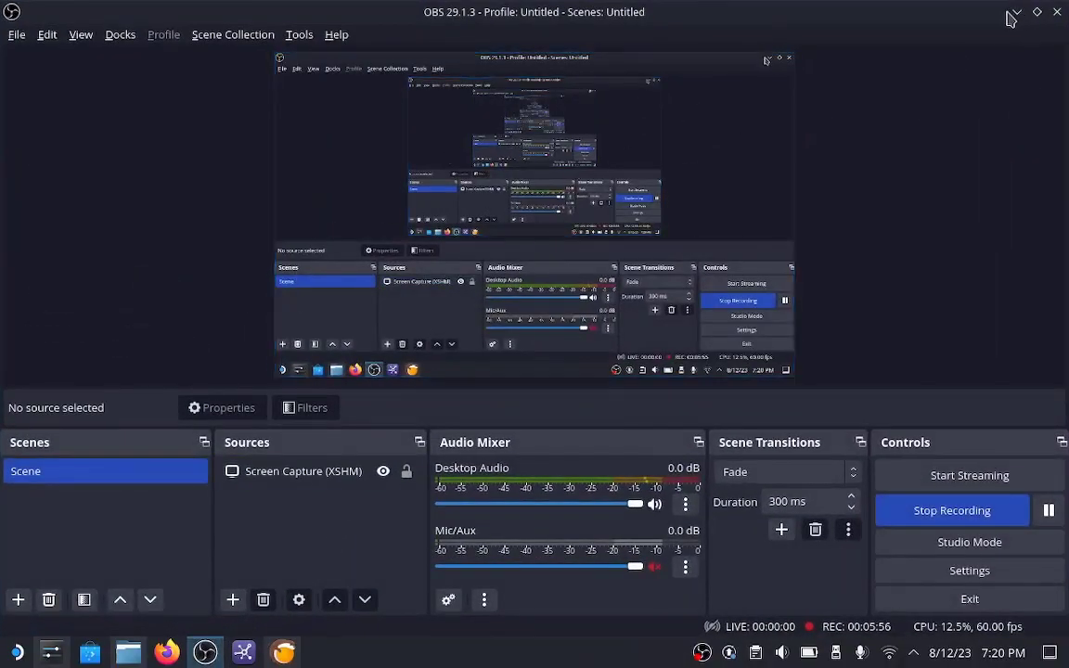
{"action": "left_click", "coordinate": [1014, 14]}
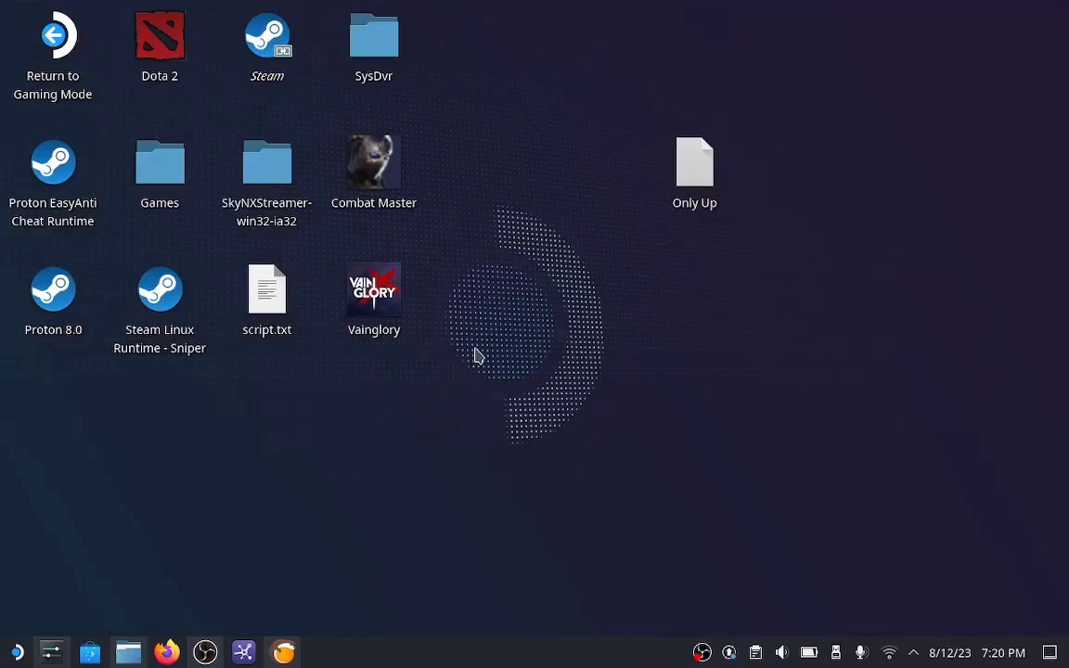